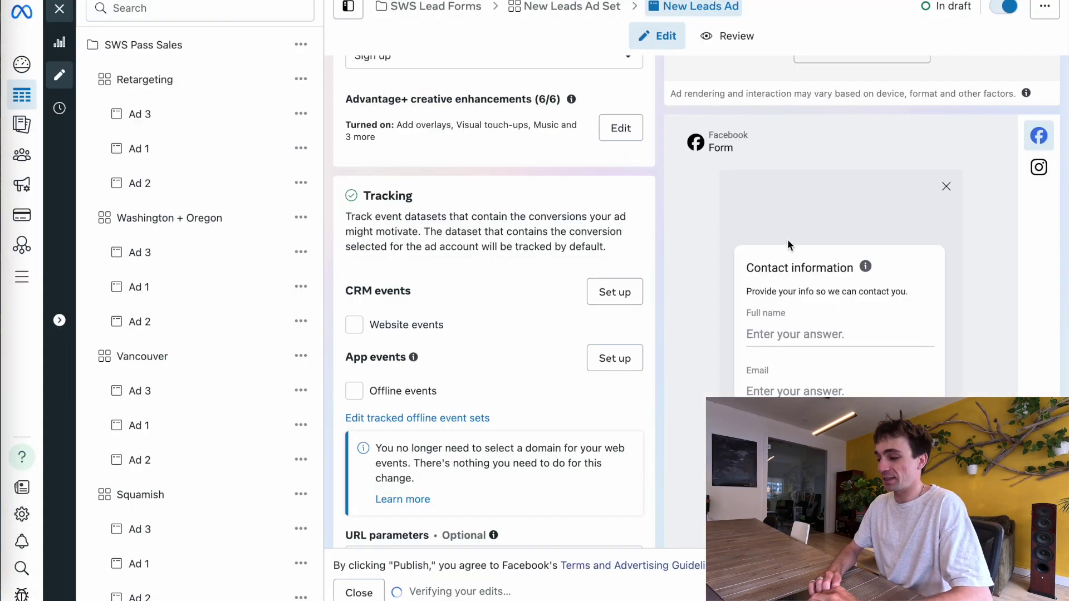
Scroll up and down through the lead ad editor to review the ad
scroll(788, 239, up, 5)
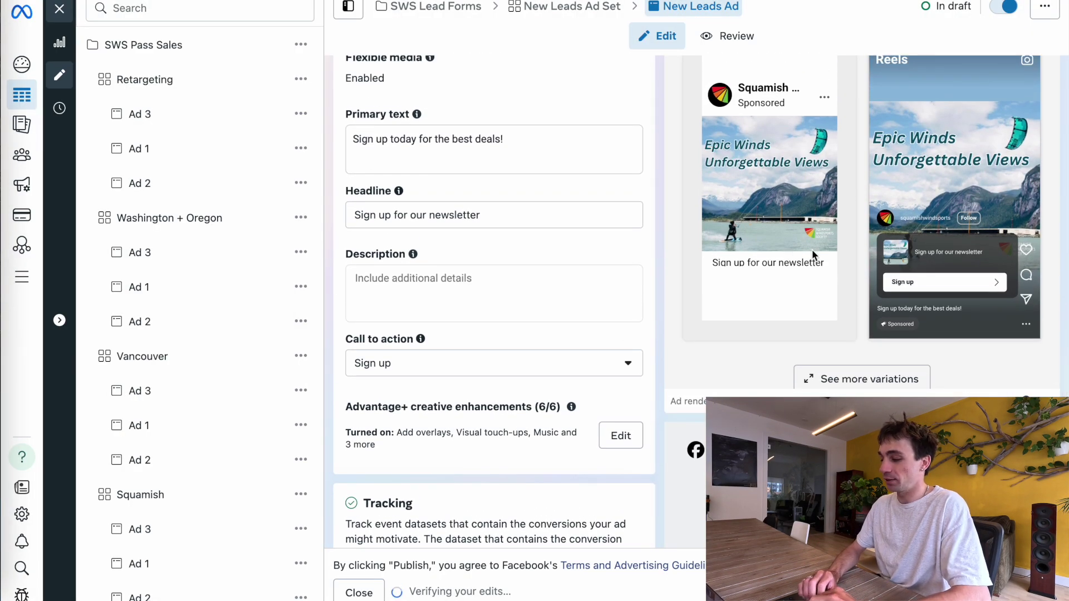
scroll(807, 249, down, 6)
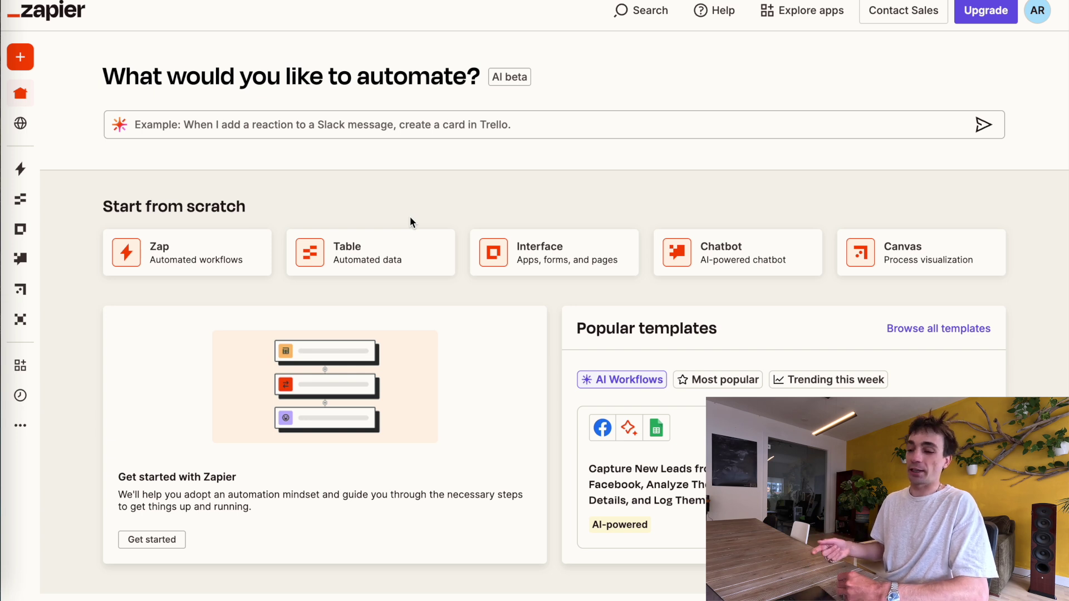
Go to App Connections from the sidebar, confirm none exist, and start adding one
mouse_move(28, 92)
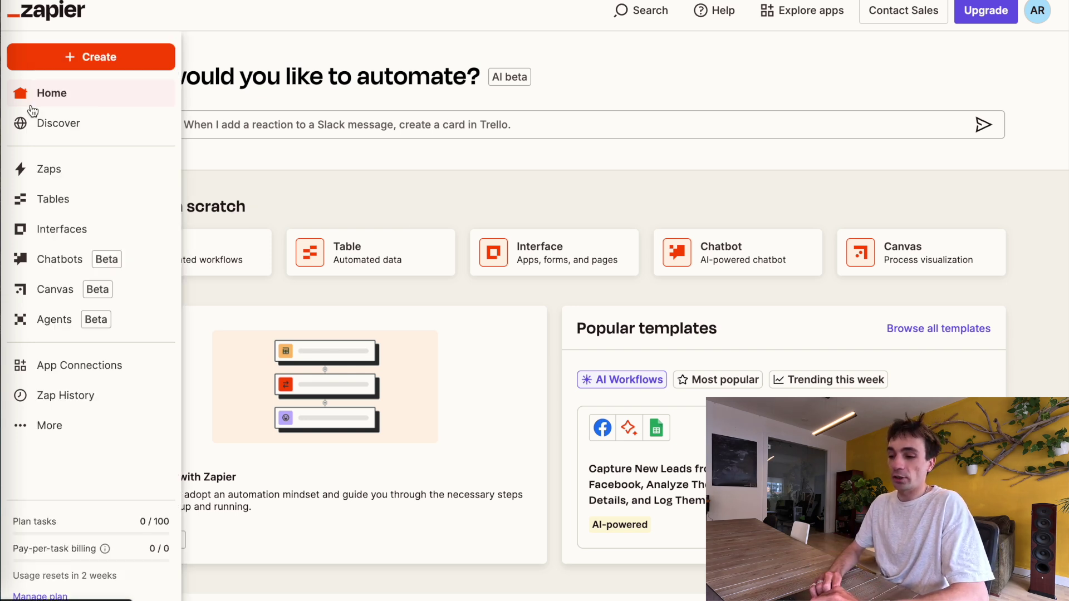
click(65, 370)
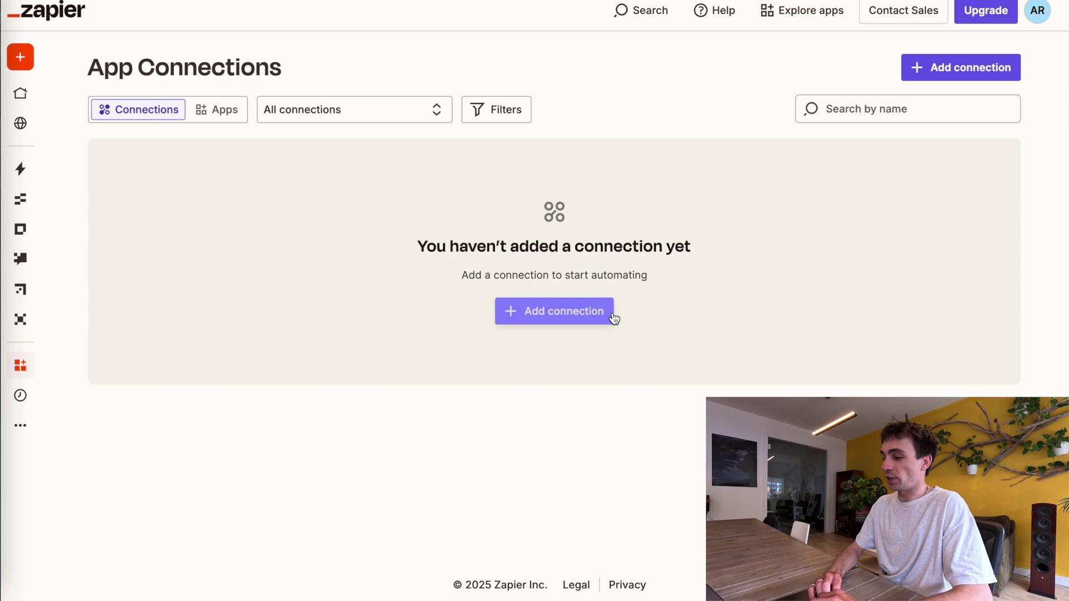
click(575, 313)
Search for 'gmail' and choose Gmail as the new connection
click(472, 288)
text(gmail)
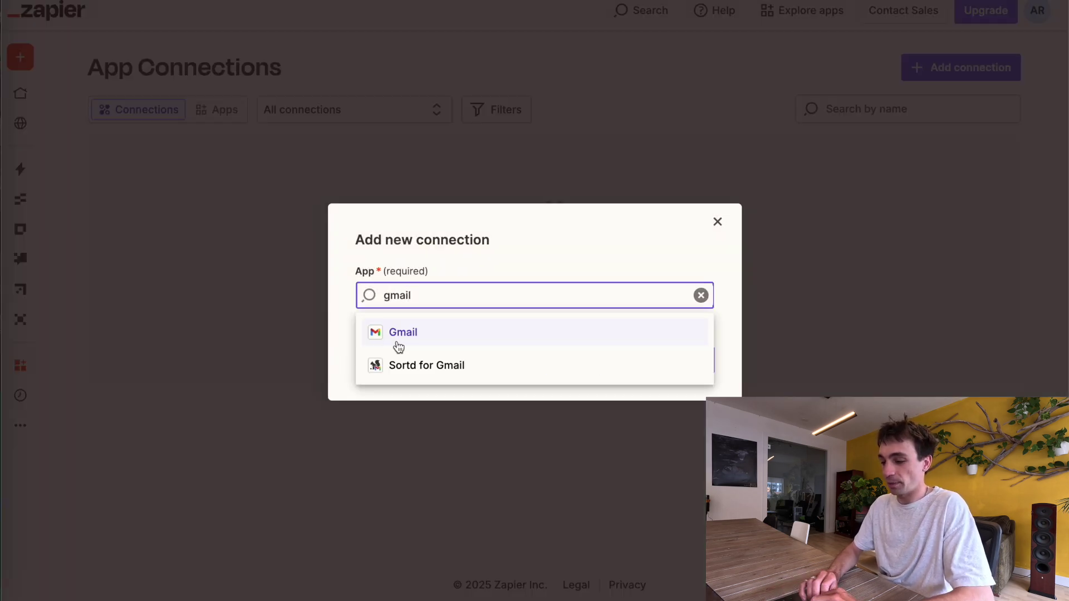
click(399, 345)
click(666, 361)
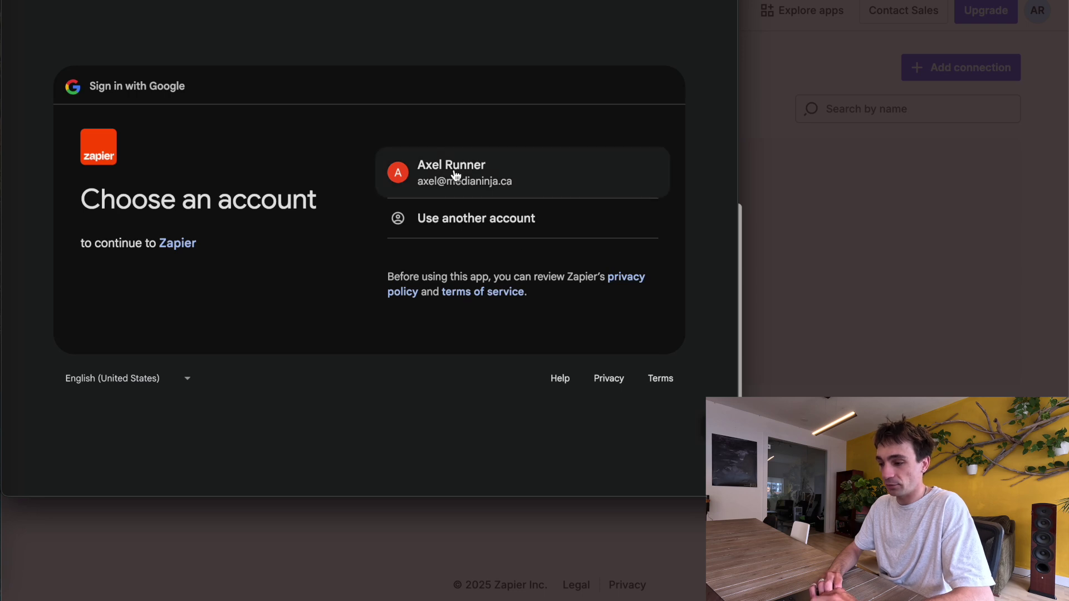
Sign in with the existing Google account and grant both Gmail permissions
click(454, 173)
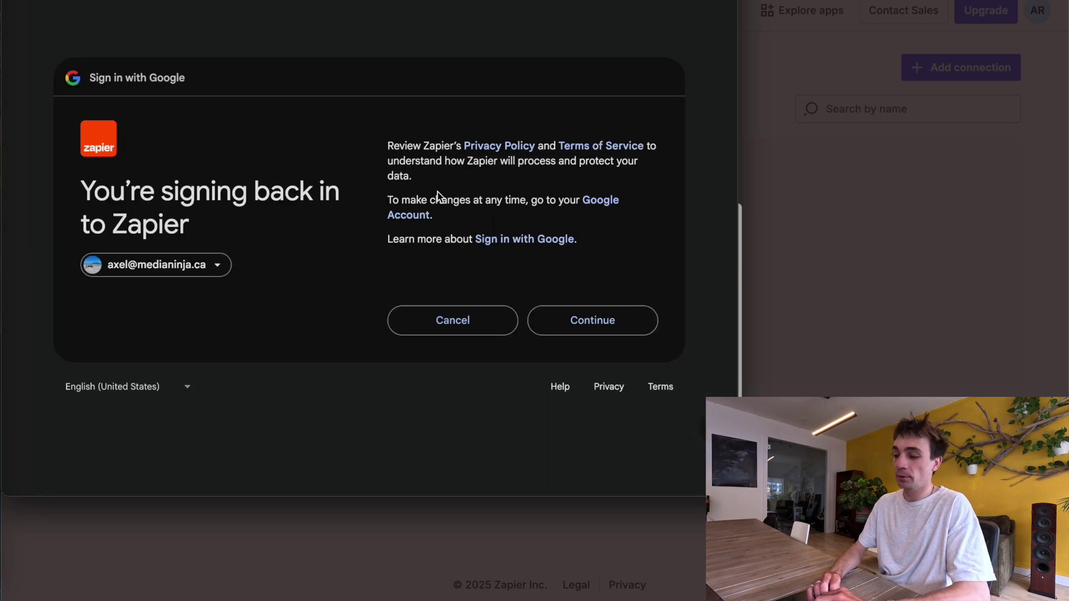
click(591, 318)
click(649, 234)
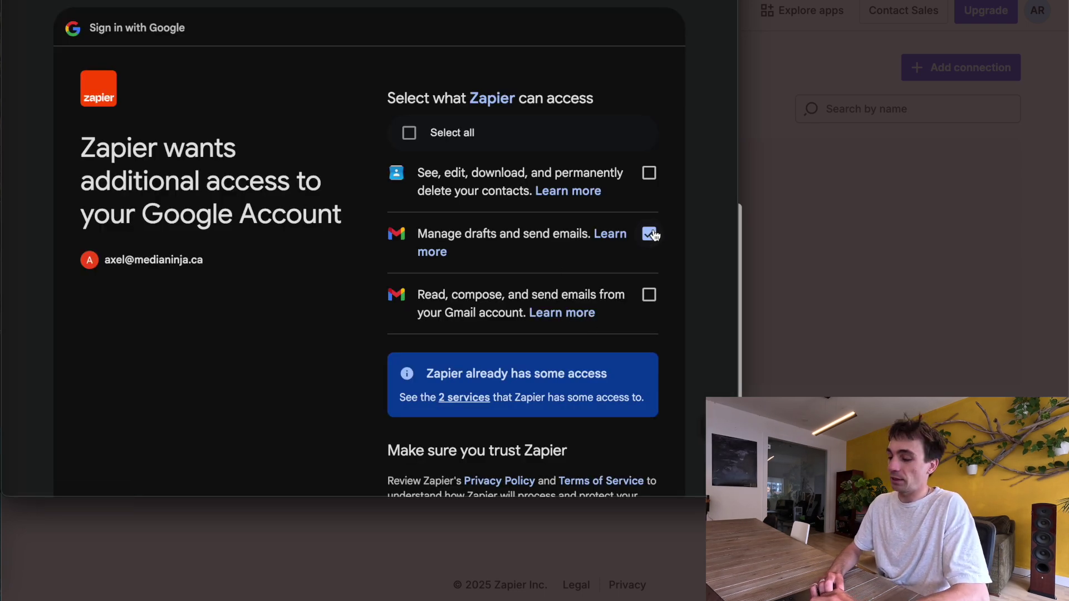
click(649, 295)
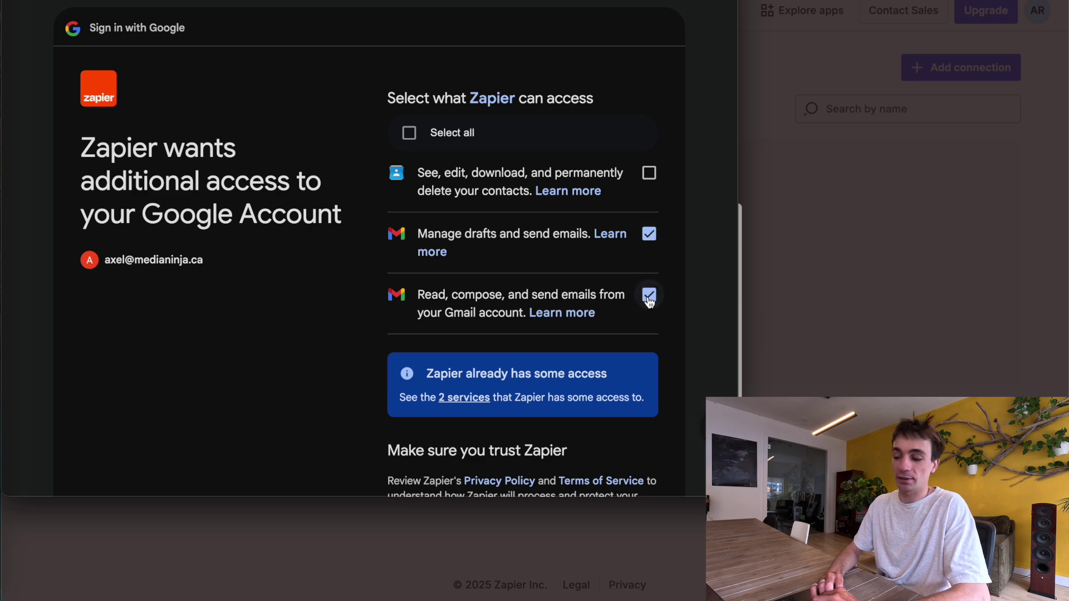
scroll(596, 320, down, 2)
scroll(595, 319, down, 2)
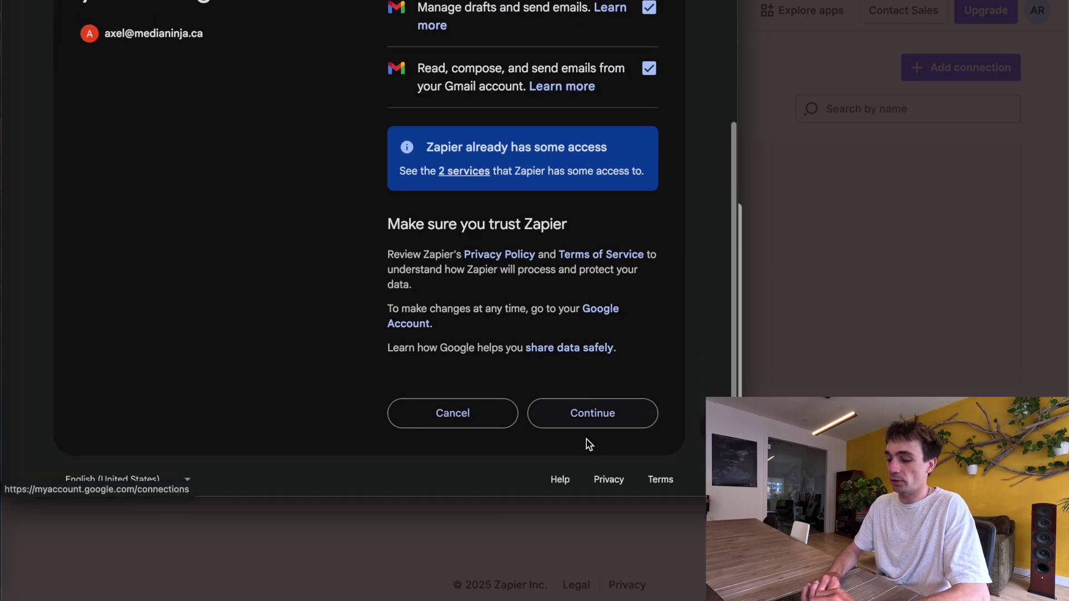
click(600, 412)
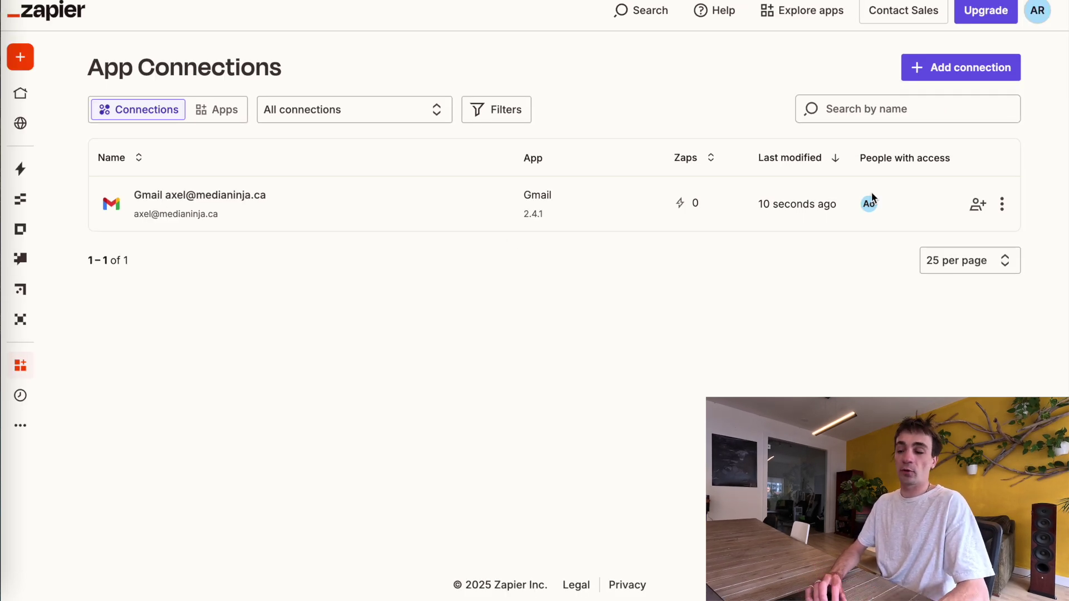
Add a Facebook Lead Ads connection by searching 'facebook' and logging in
click(981, 60)
click(528, 296)
text(facebook)
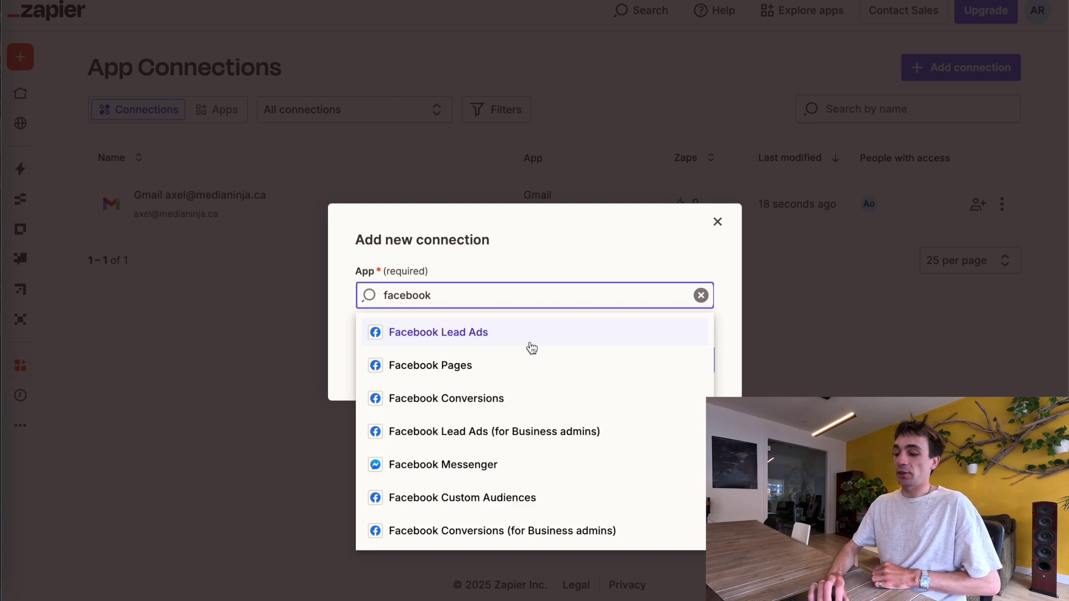
click(530, 340)
click(677, 366)
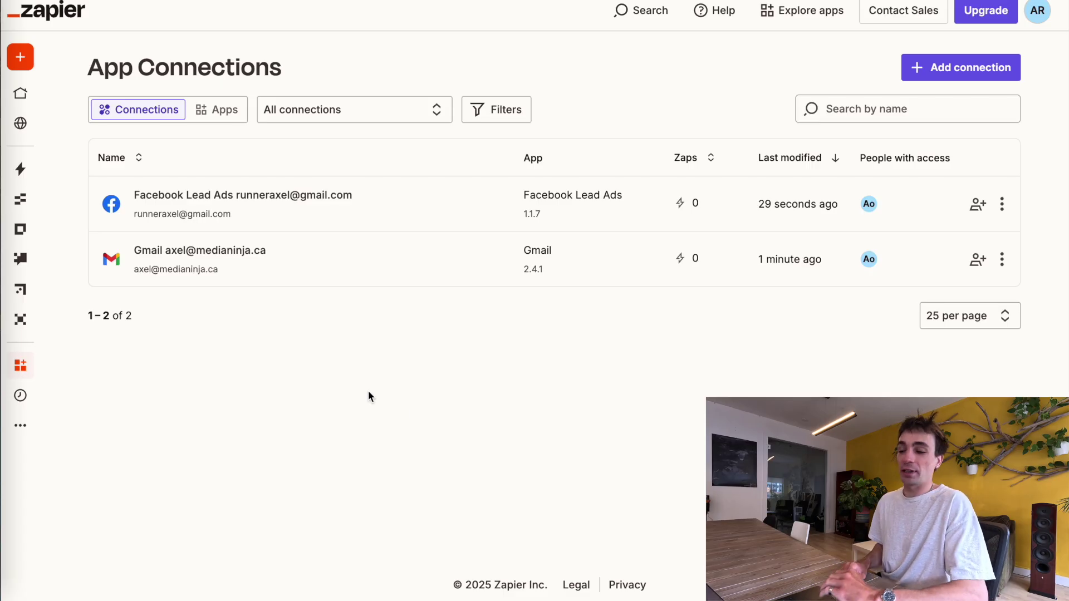
Go to the Zaps list and create a new Untitled Zap
mouse_move(31, 181)
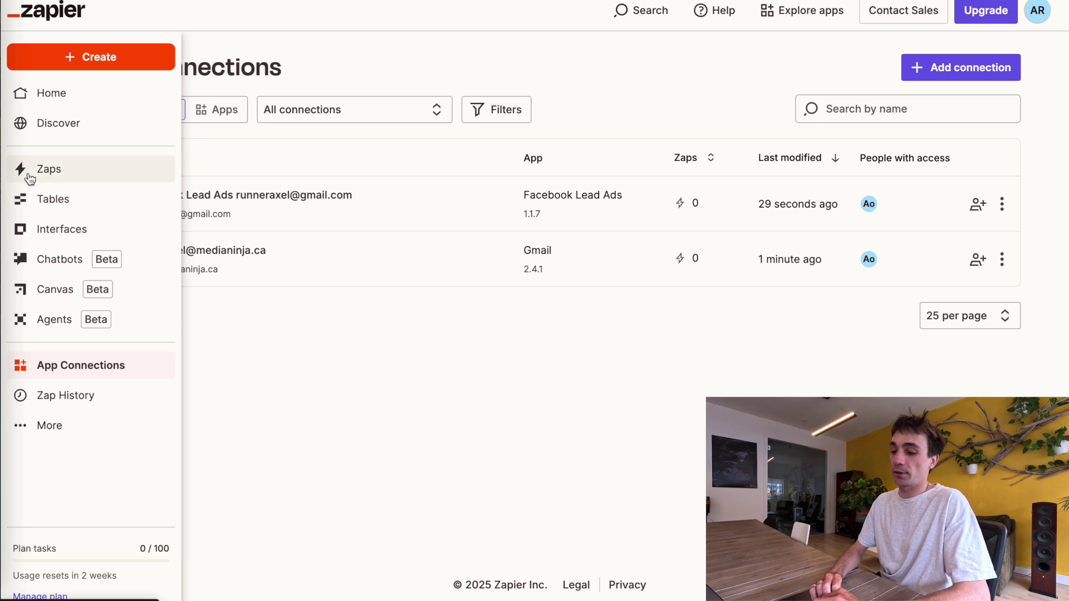
click(49, 170)
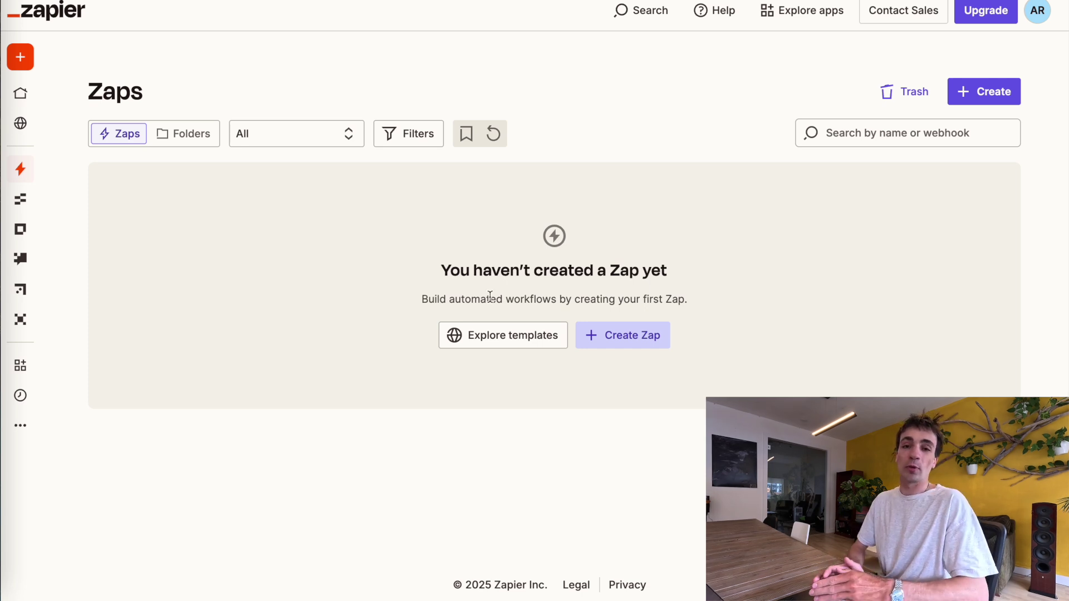
click(611, 340)
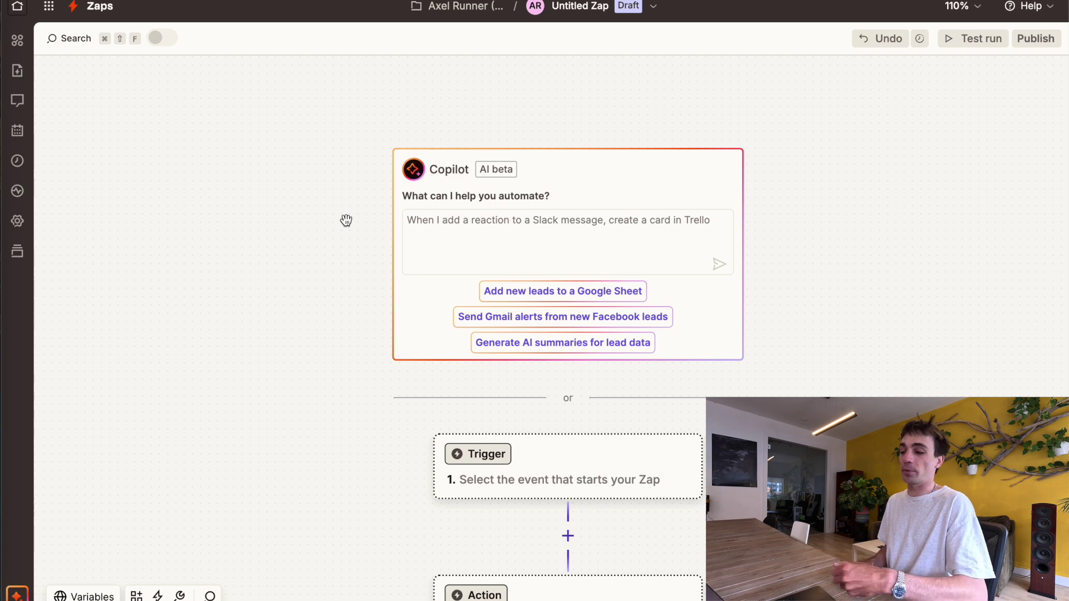
Make Facebook Lead Ads with the New Lead event the Zap's trigger
scroll(528, 320, down, 3)
click(529, 320)
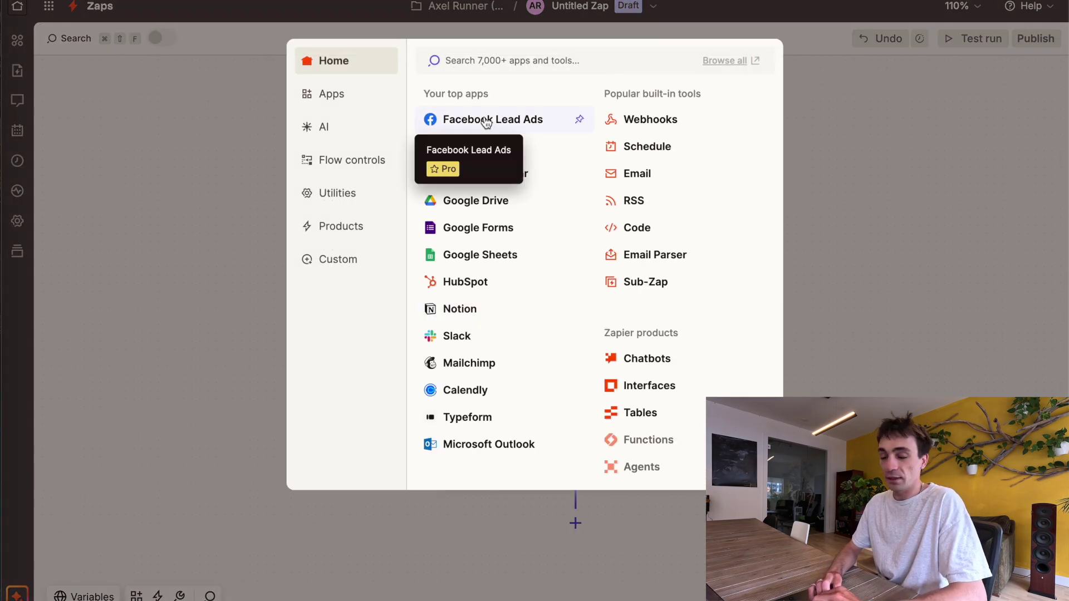
click(515, 123)
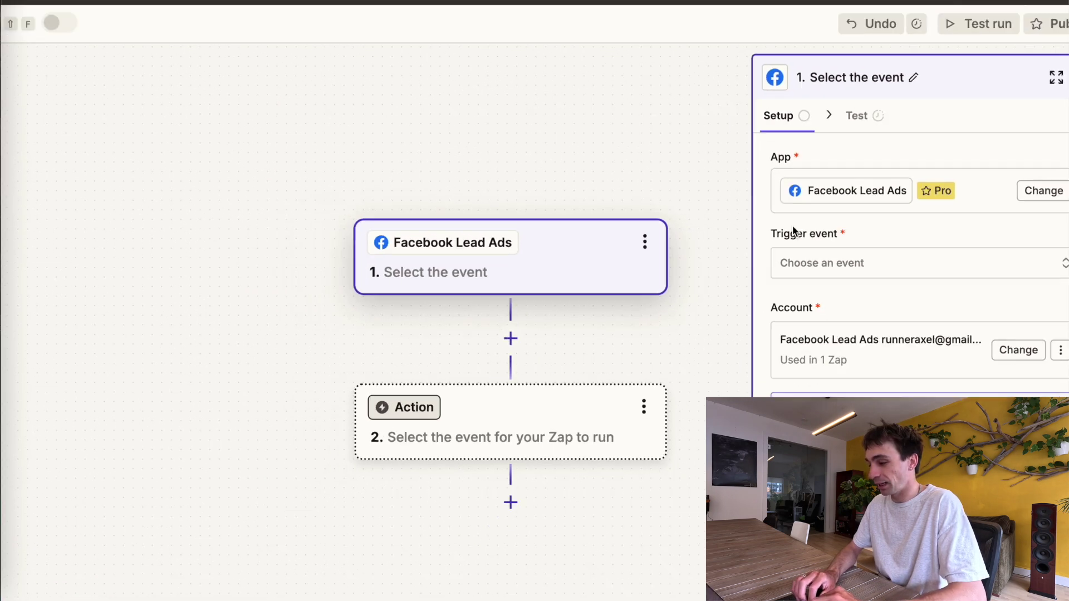
click(834, 264)
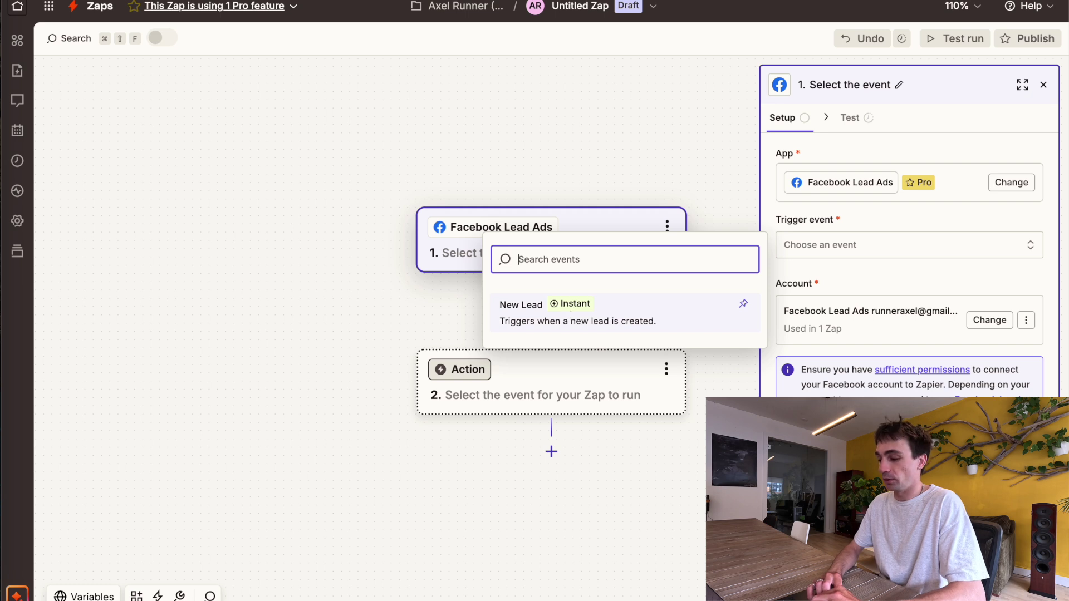
click(567, 313)
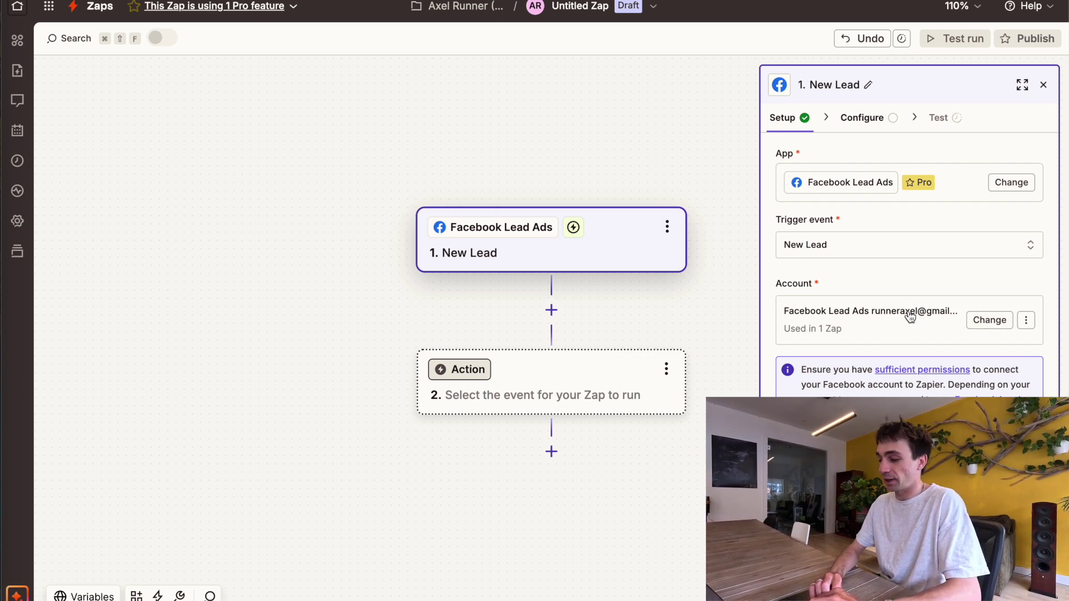
click(891, 551)
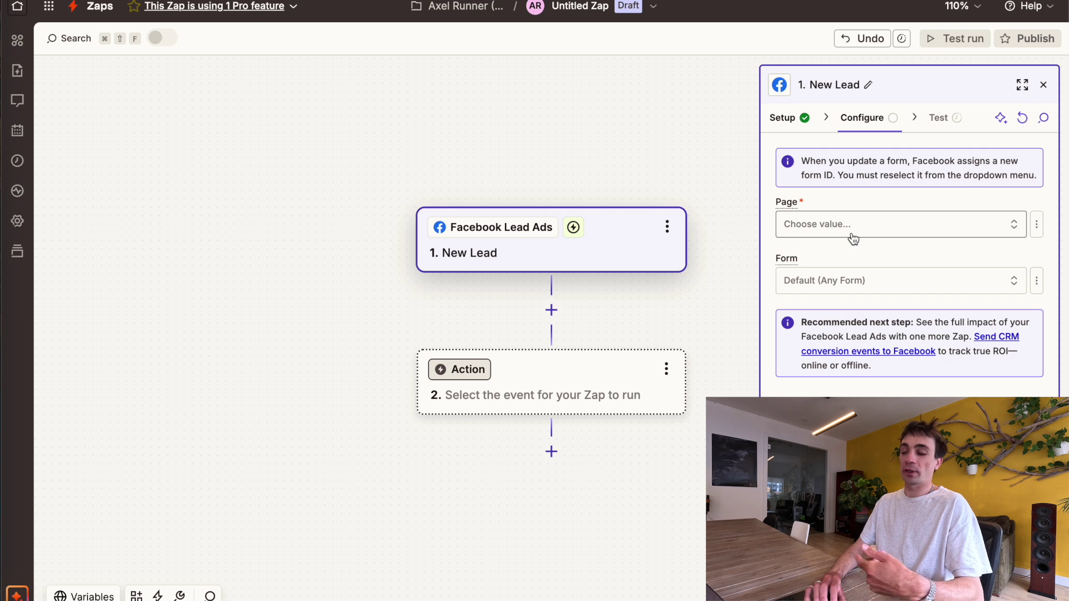
Browse the trigger's Facebook Page list and search for 'squa'
click(852, 229)
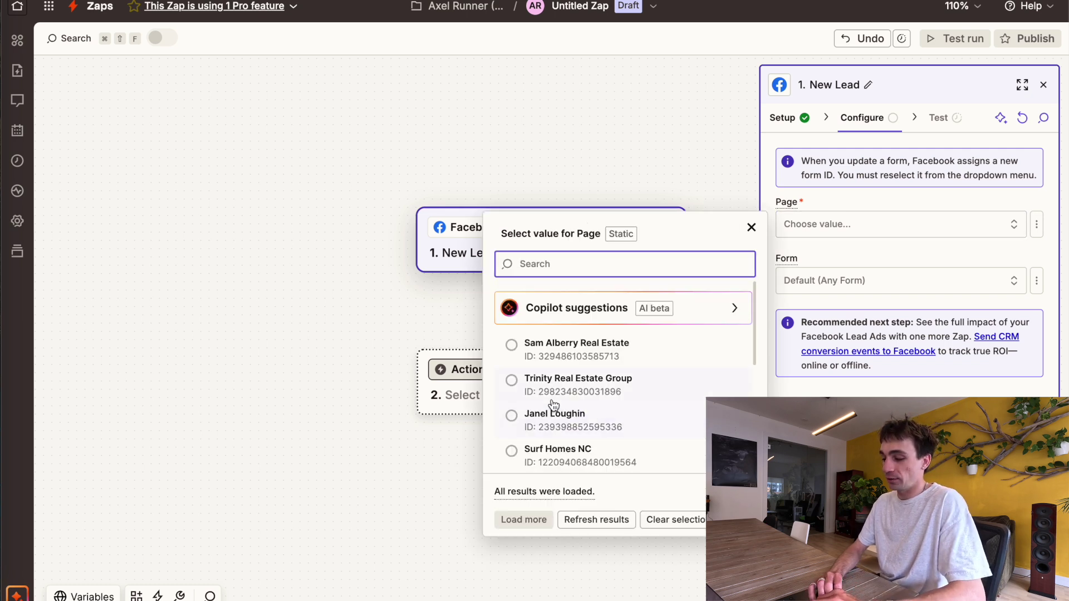
scroll(551, 405, down, 3)
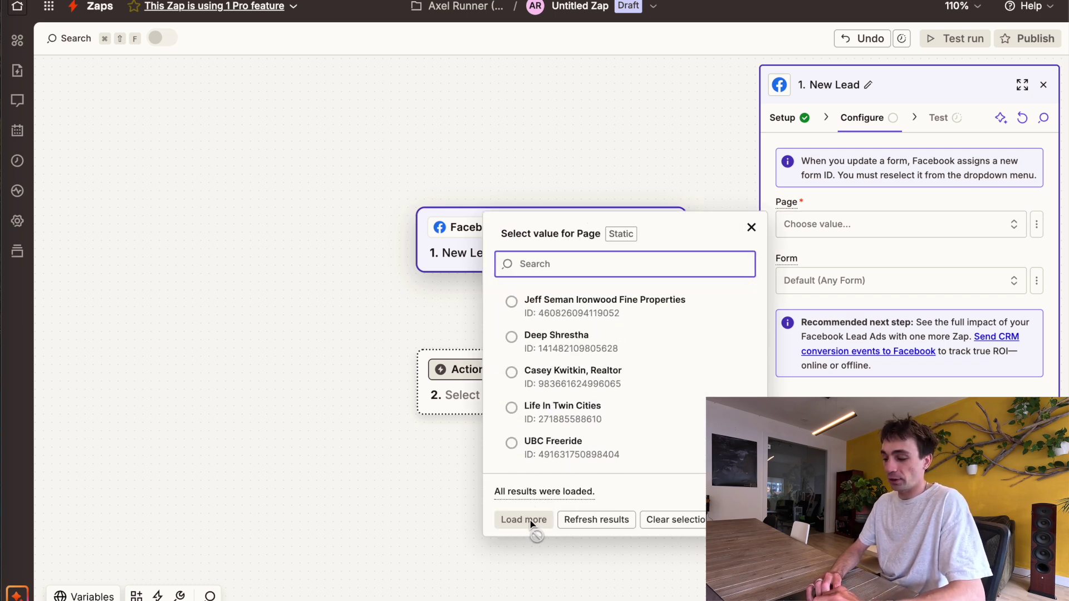
scroll(550, 368, up, 5)
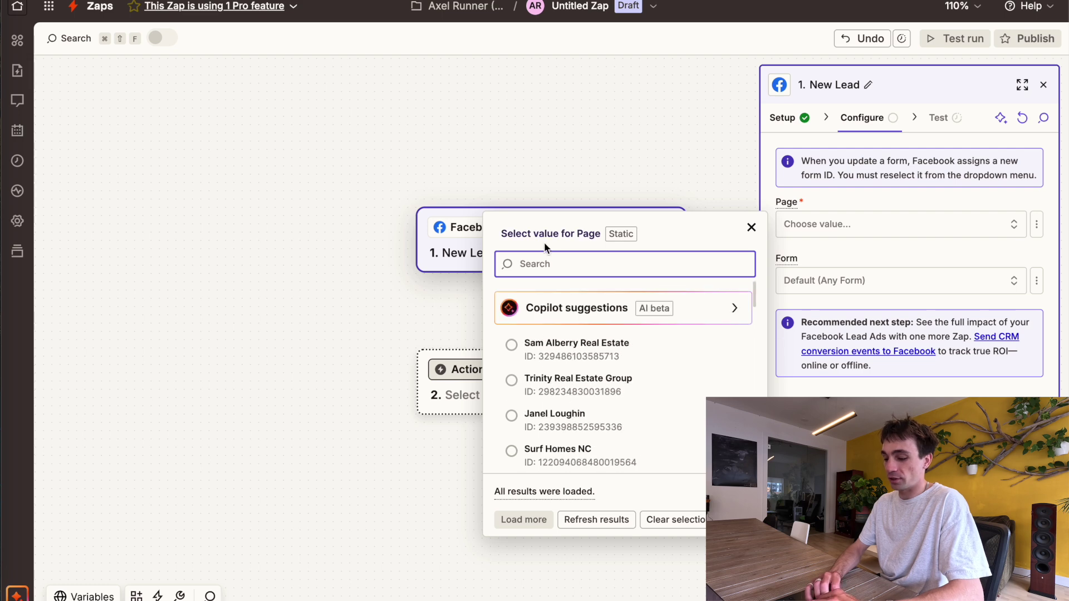
text(squa)
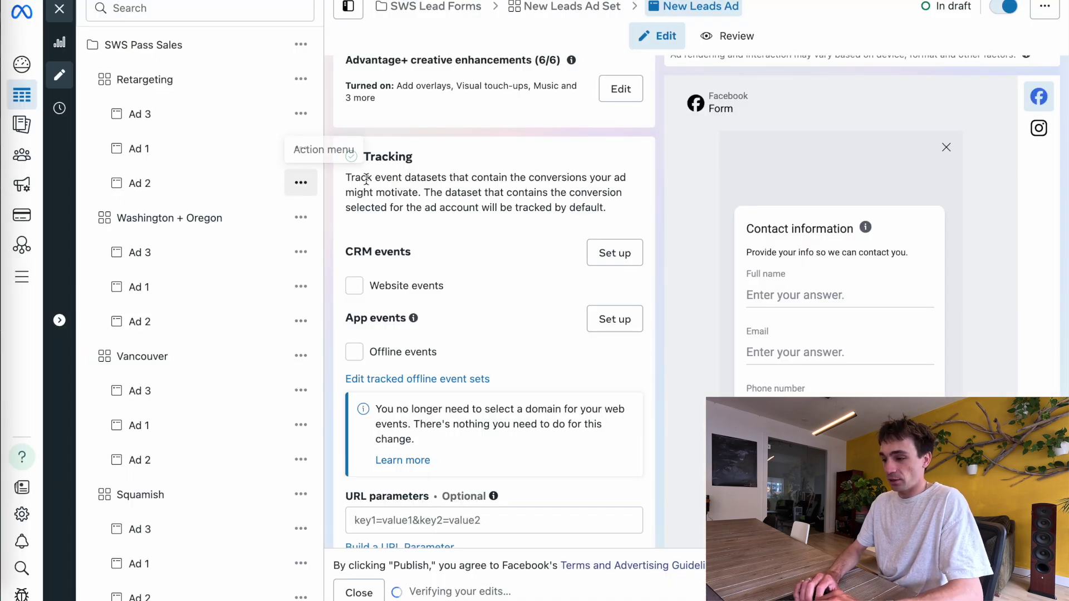
Set the trigger's Facebook Page to Squamish Windsports Society
scroll(379, 188, up, 10)
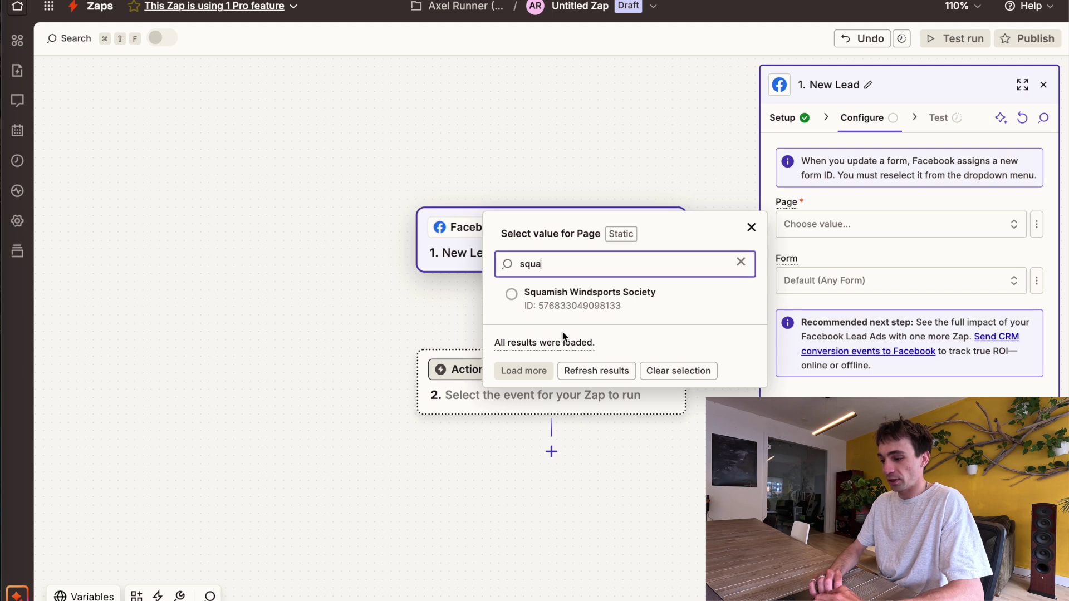
click(554, 292)
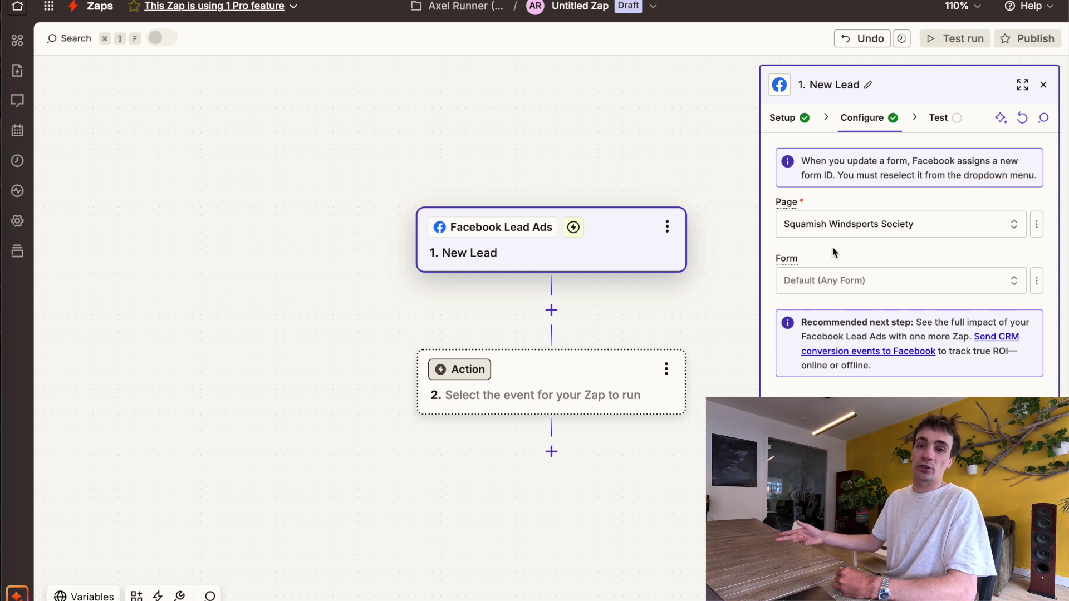
Choose the 'Capture basic customer information 06/14/2025' form and move on to testing the trigger
click(834, 280)
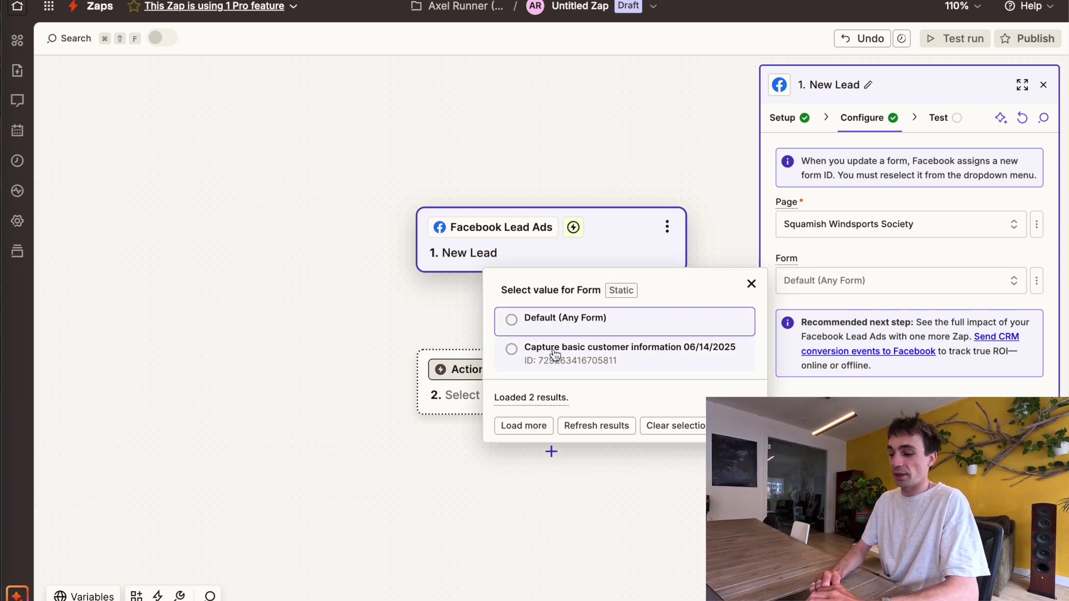
click(534, 348)
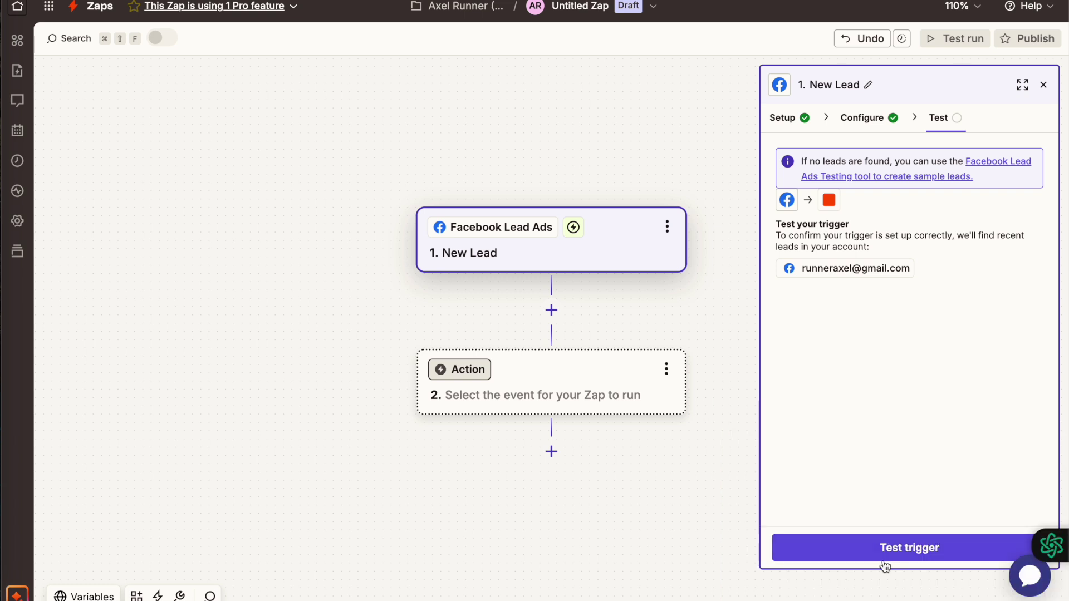
click(889, 558)
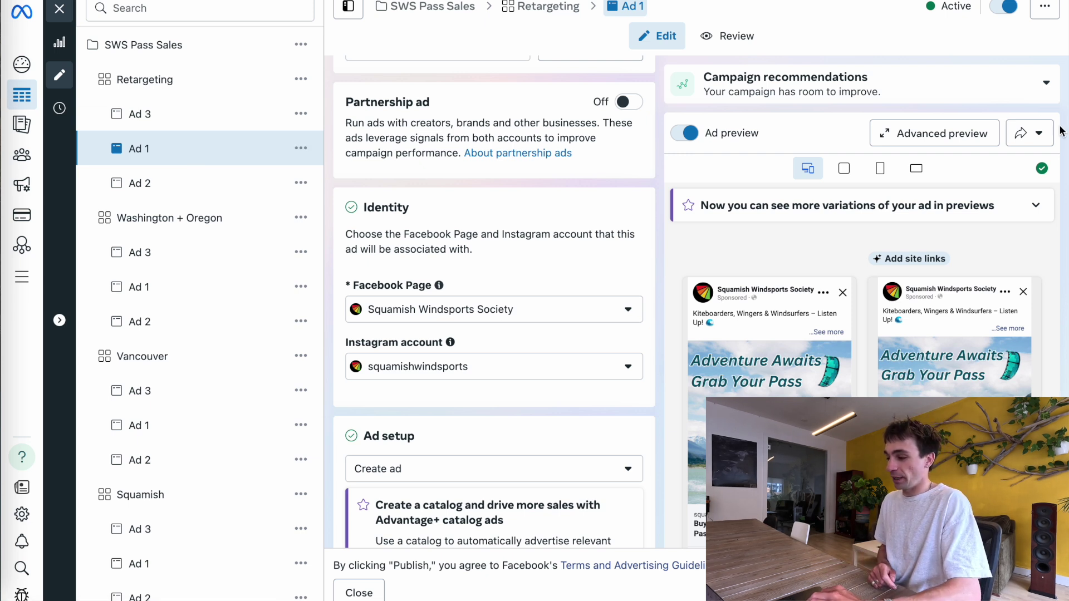
Preview the Squamish Windsports Society ad in the Facebook desktop feed
click(1039, 135)
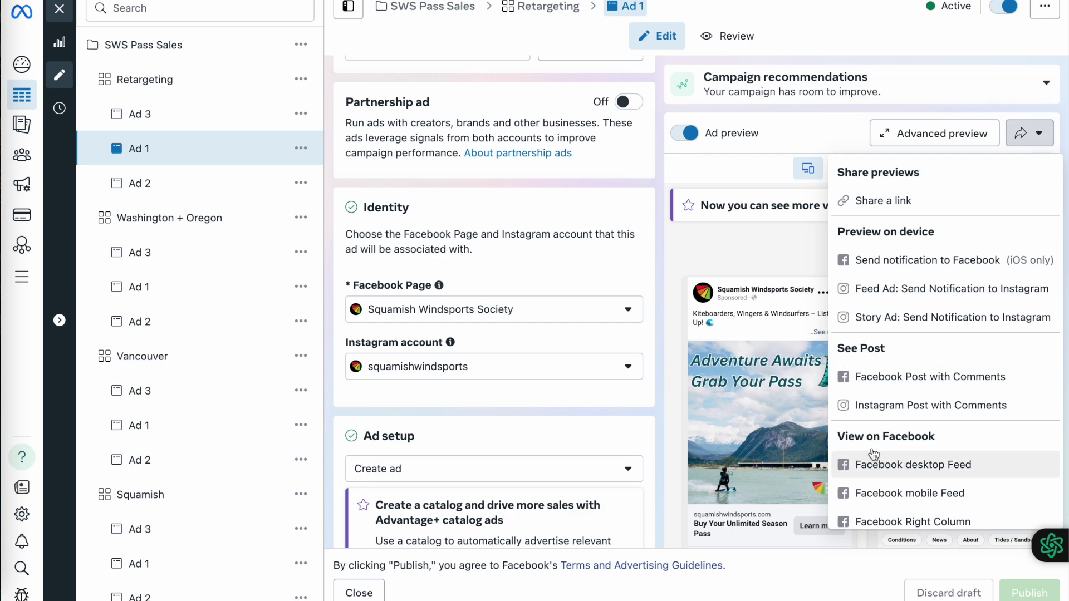
click(878, 465)
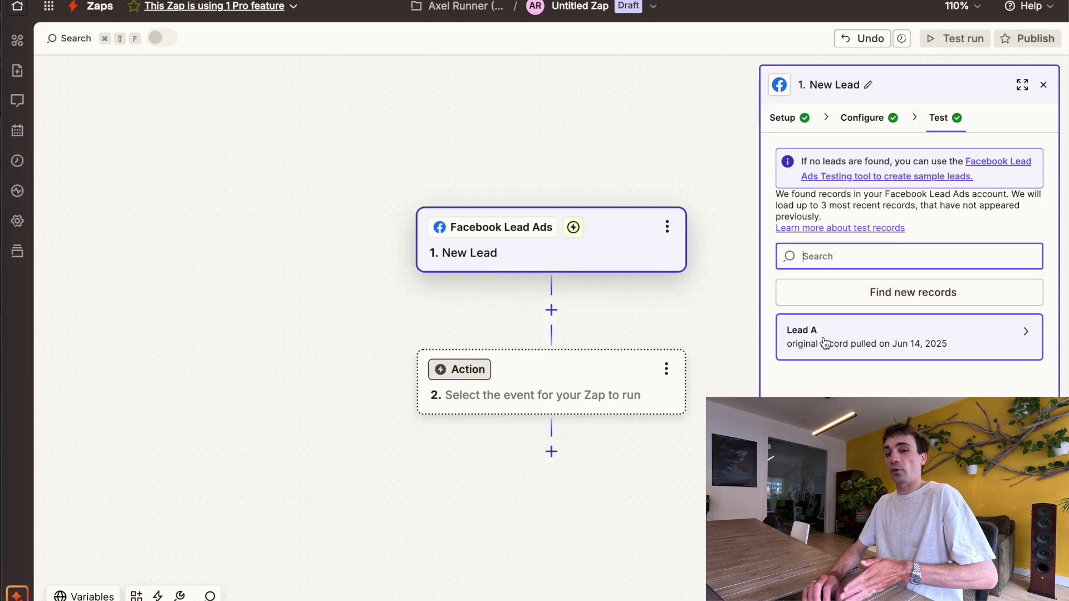
Continue with the found lead and use Gmail as step 2's app
click(867, 545)
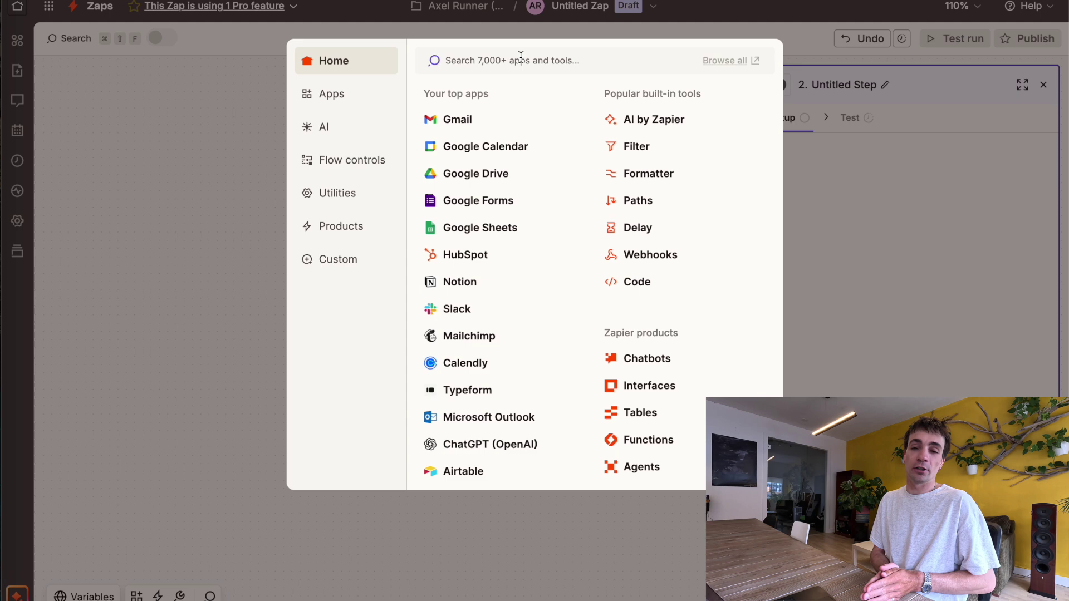
click(468, 124)
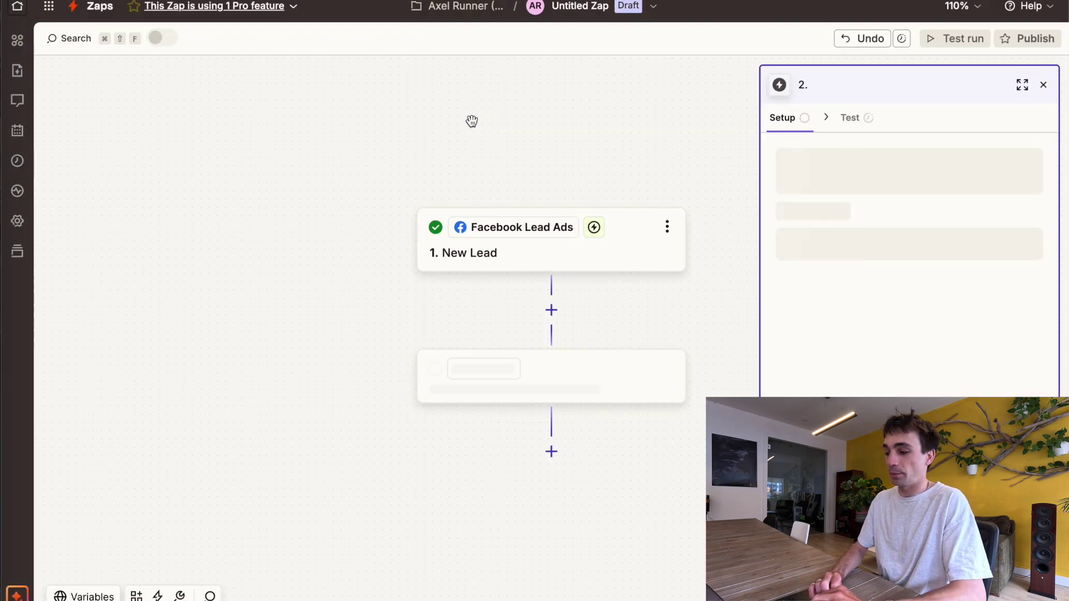
click(812, 246)
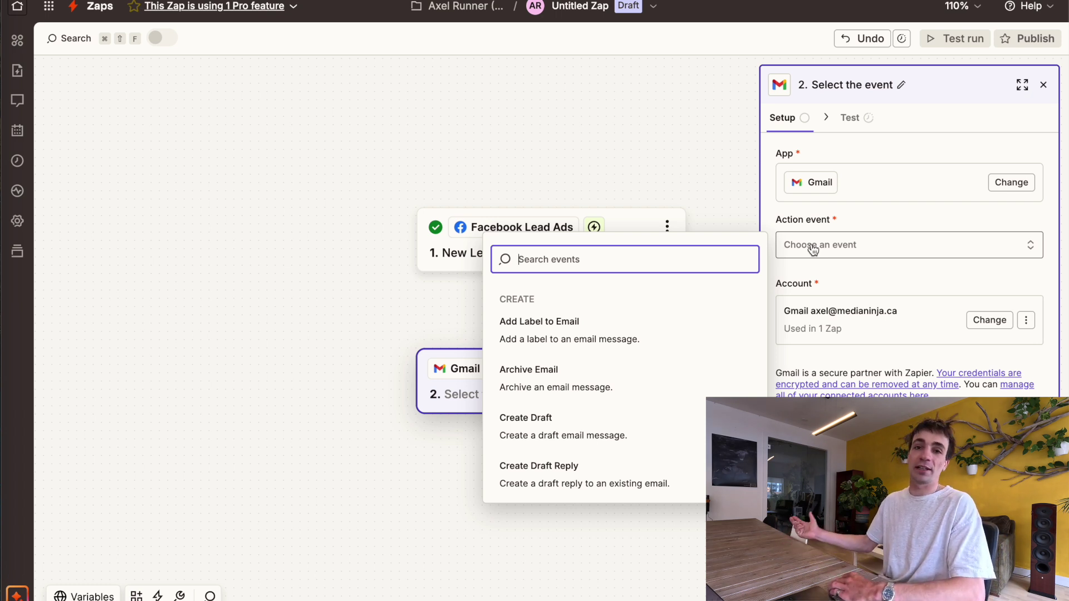
Choose Send Email as the Gmail step's action event
scroll(649, 454, down, 5)
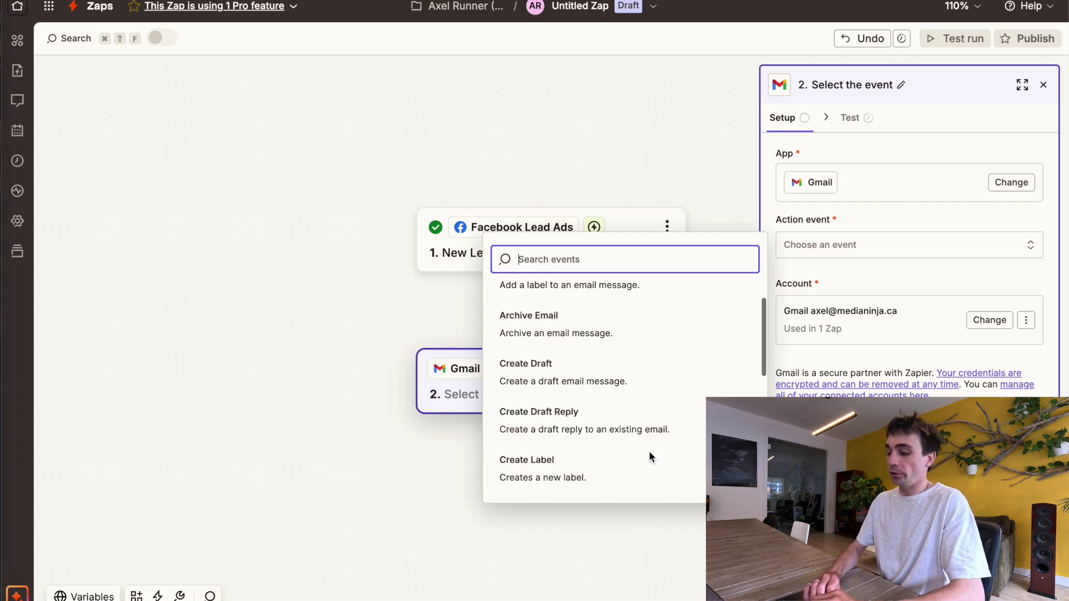
click(542, 384)
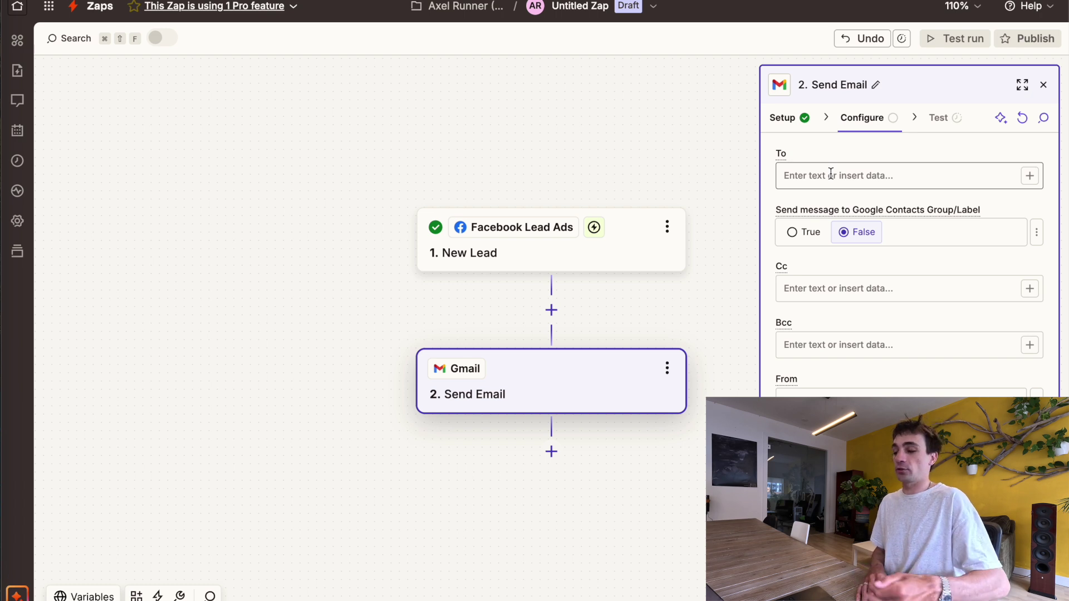
Enter your own email address as the To recipient
click(831, 174)
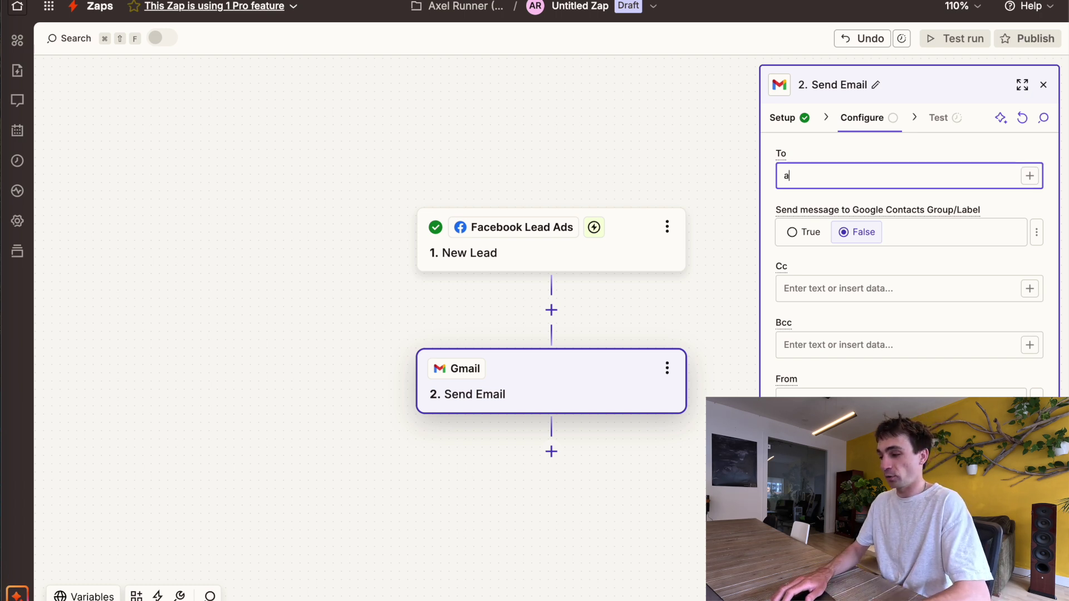
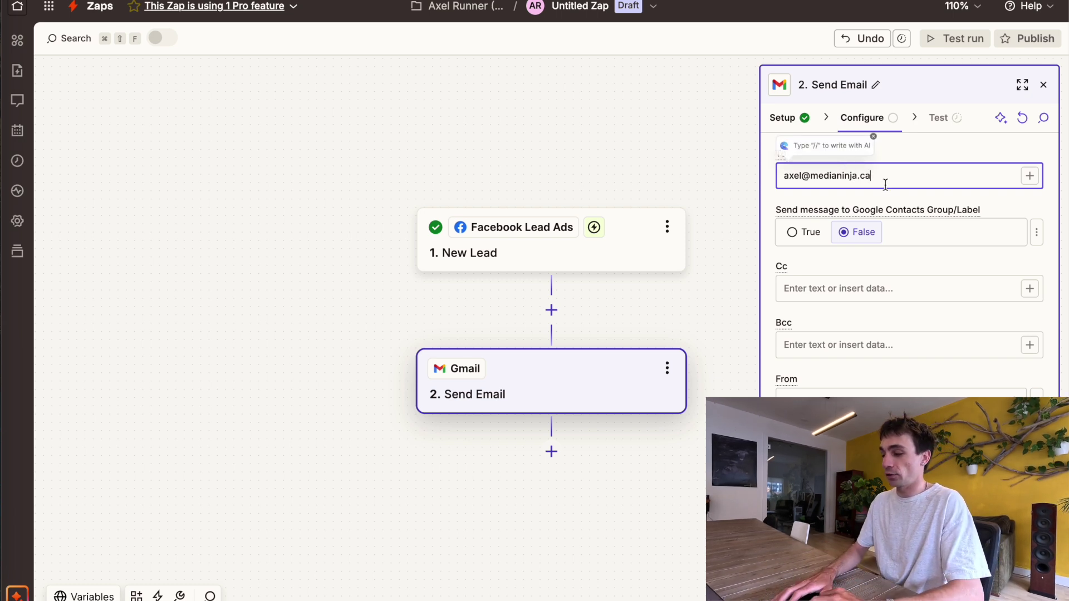
key(Return)
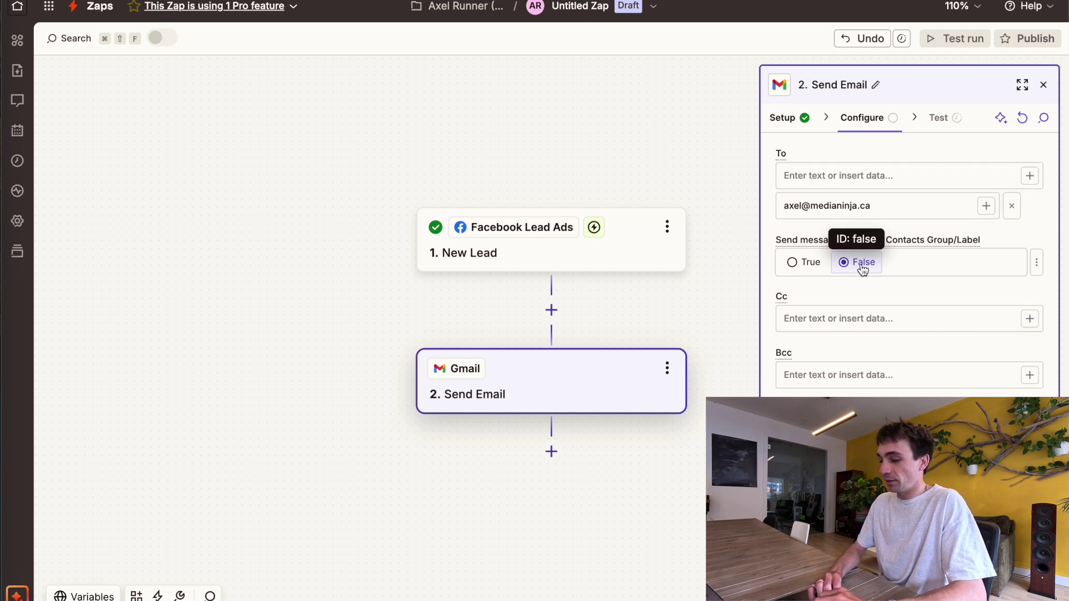
Set the From address to the connected Gmail account's address
scroll(862, 263, down, 2)
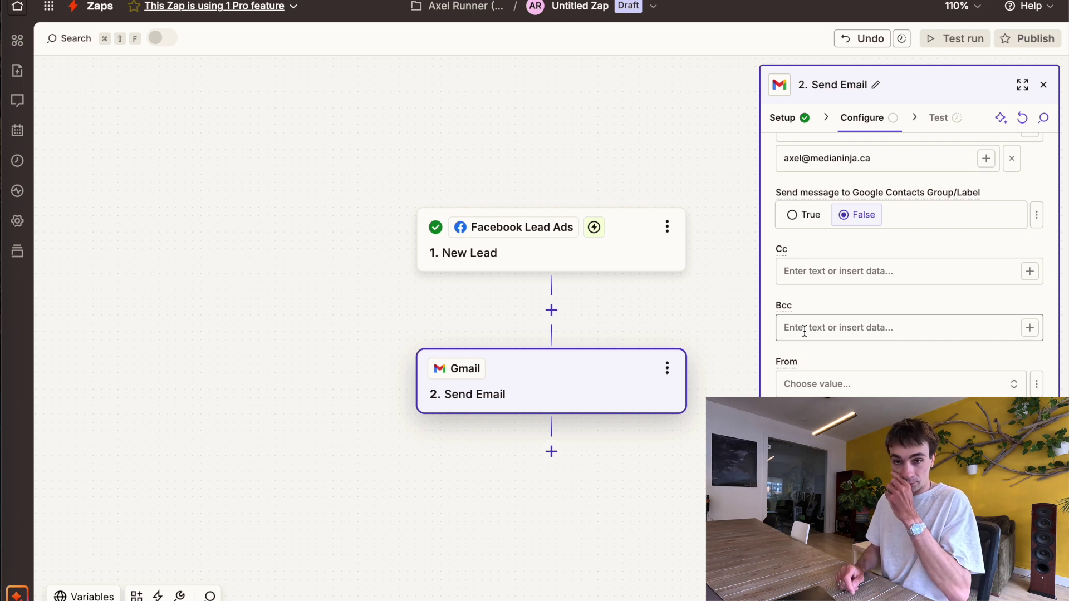
scroll(800, 348, down, 2)
click(817, 288)
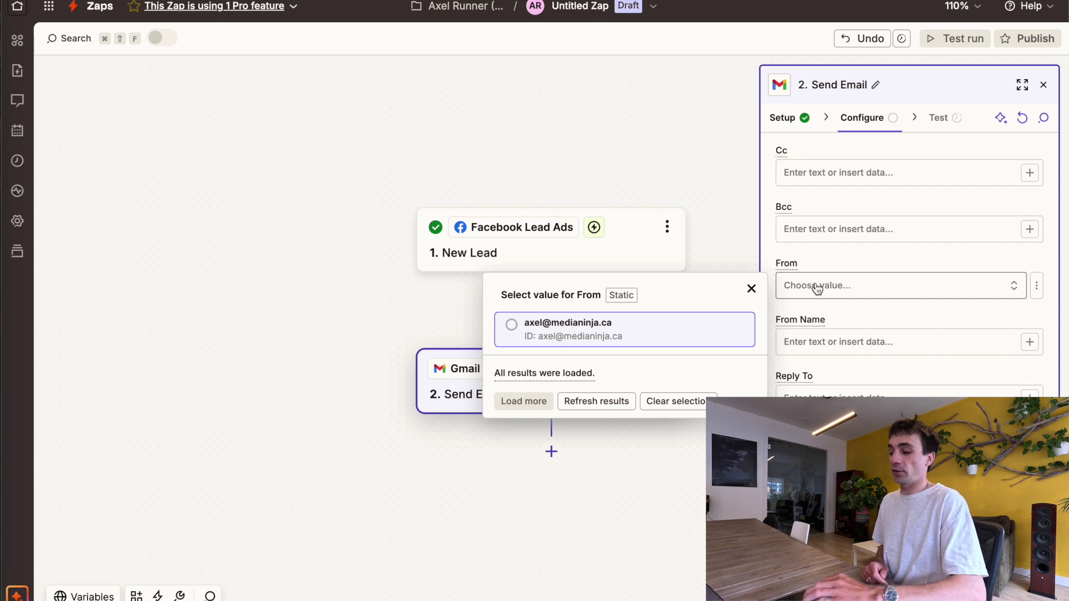
click(560, 327)
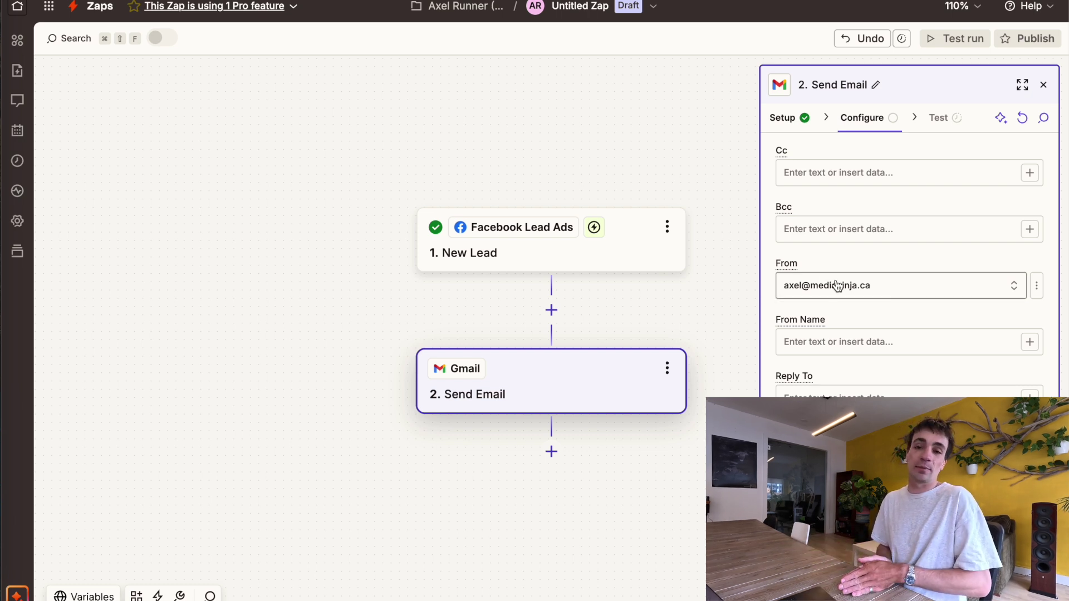
Fill in the sender's first name as the From Name
click(862, 313)
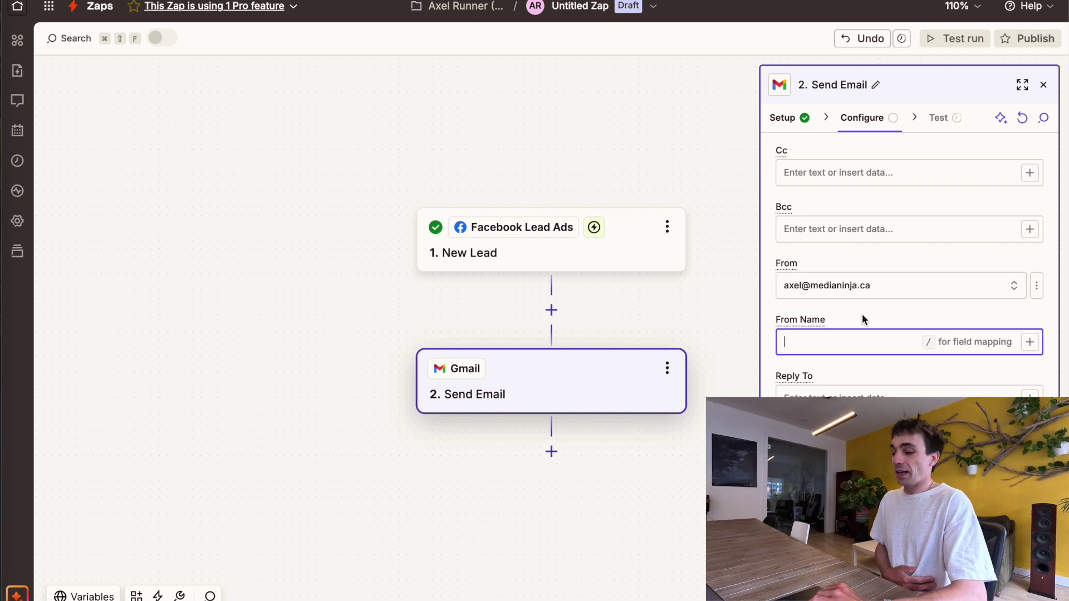
scroll(862, 313, down, 1)
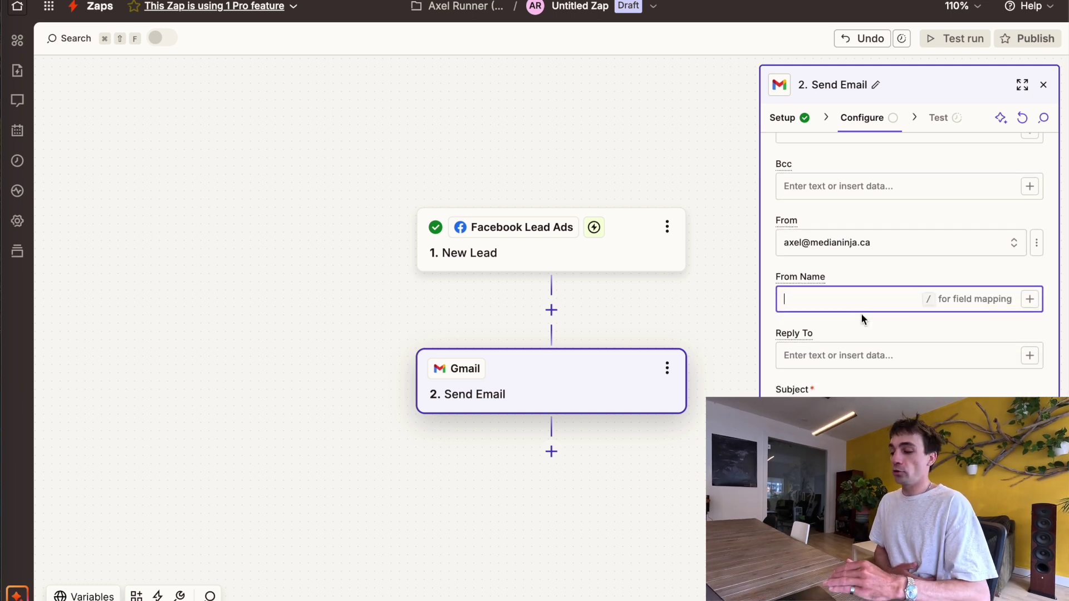
text(Axel)
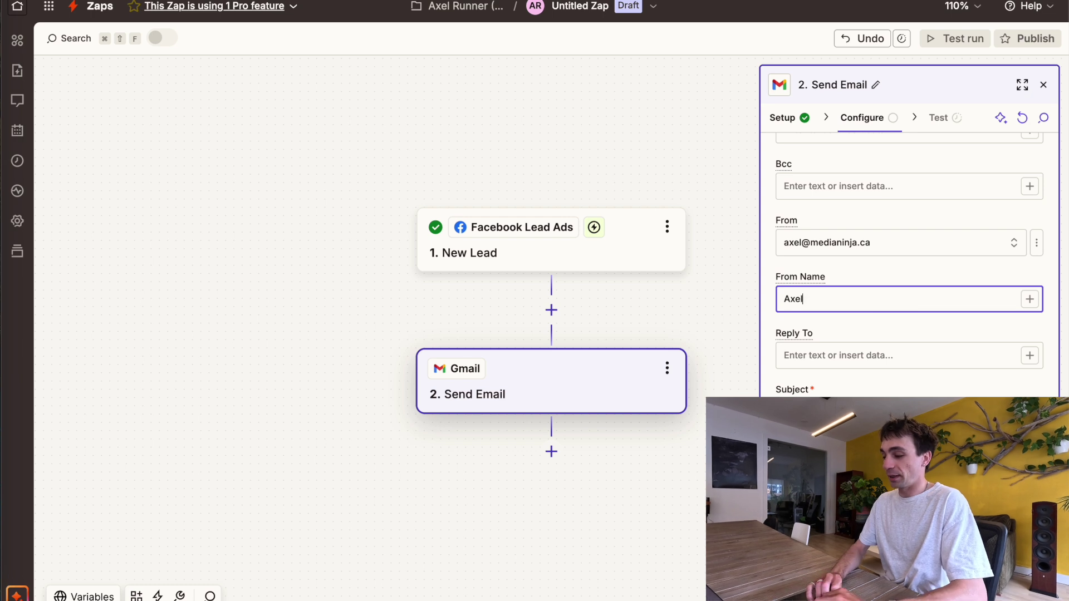
key(Tab)
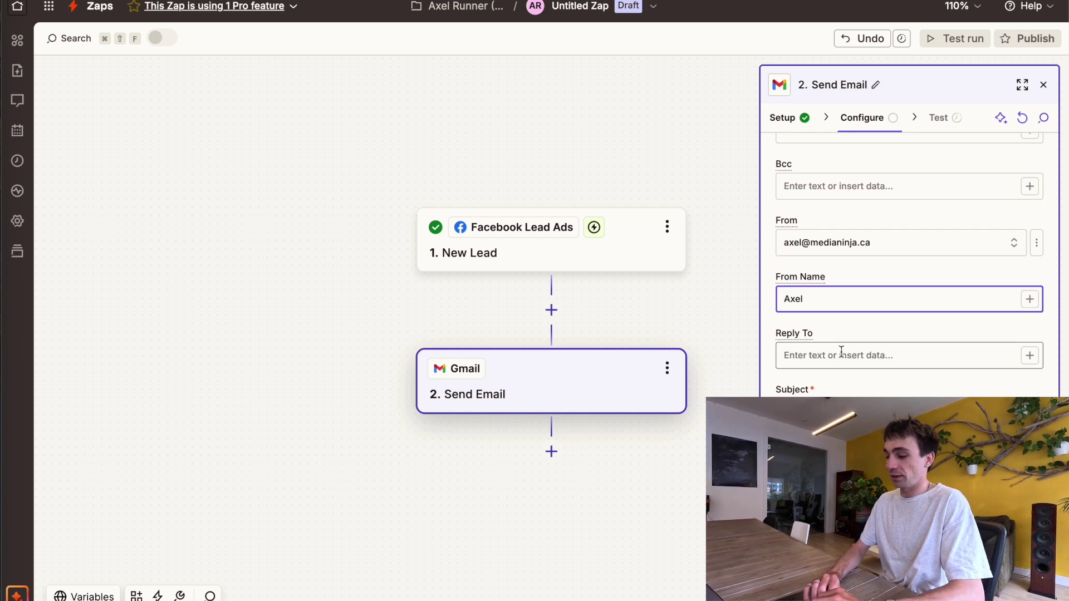
Set the subject to 'New FB Lead Signup' and copy the word 'Lead'
scroll(841, 351, down, 2)
click(822, 309)
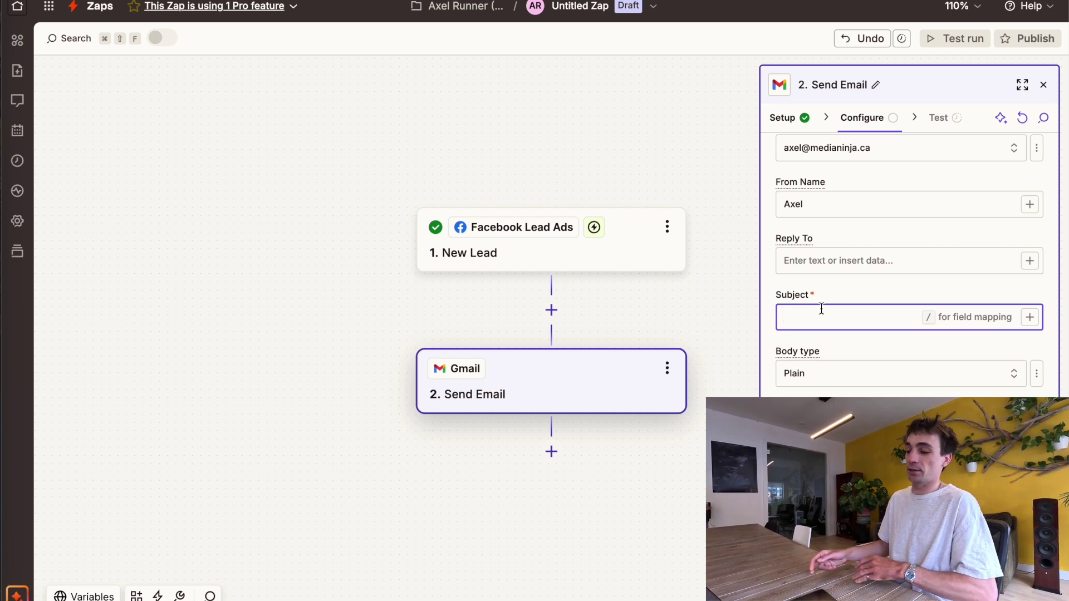
text(New FB Lead Signup)
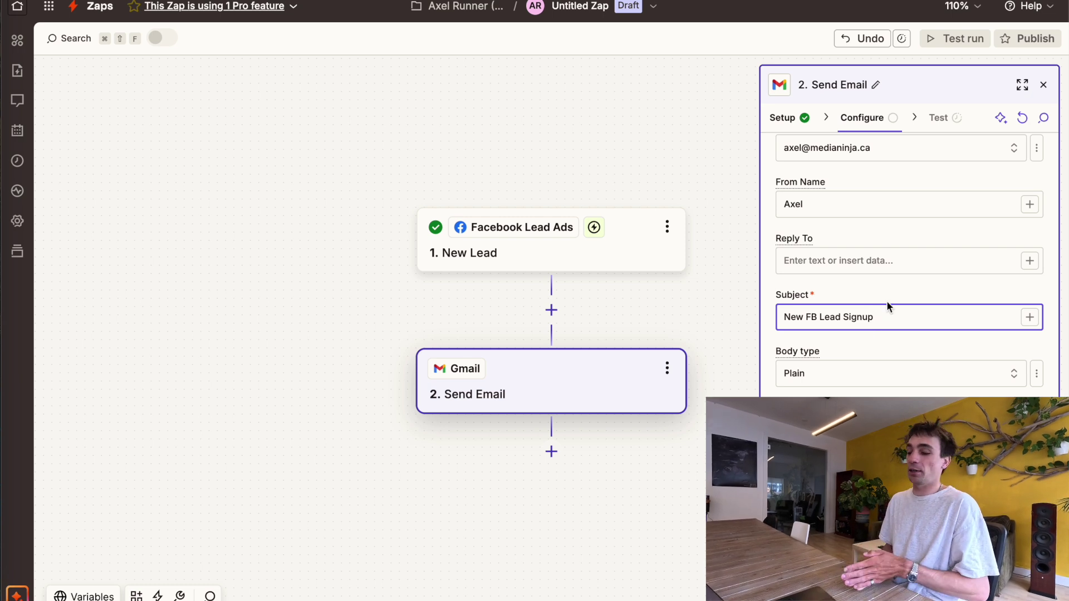
double_click(830, 318)
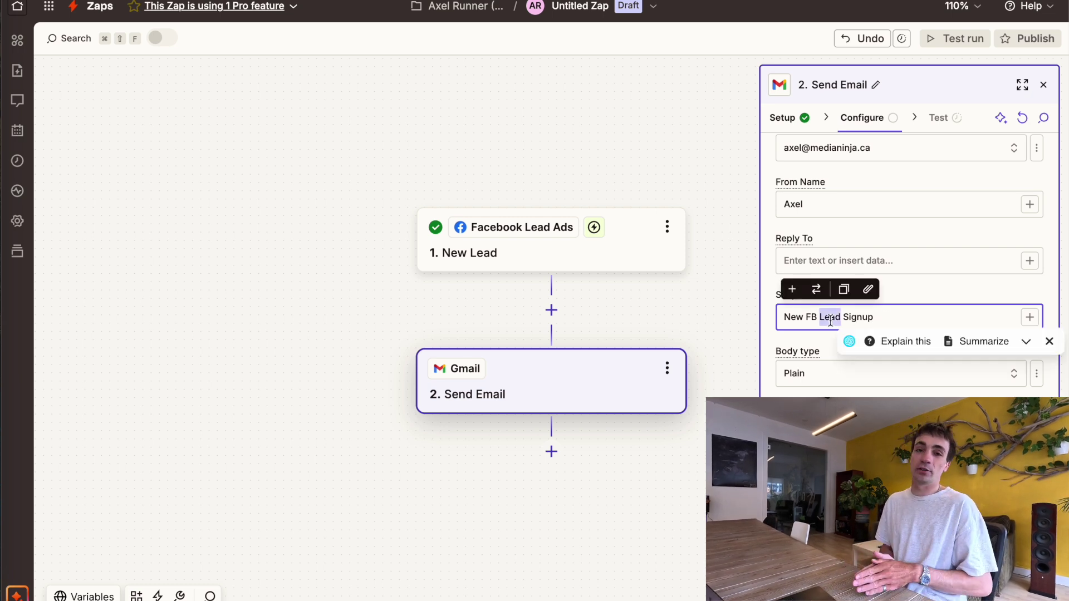
key(super+c)
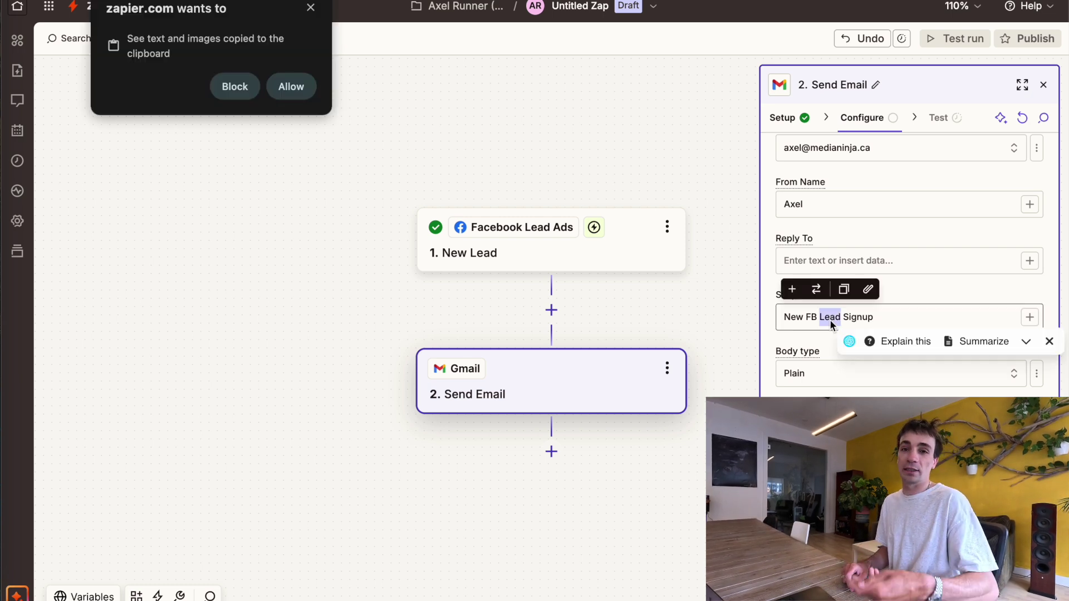
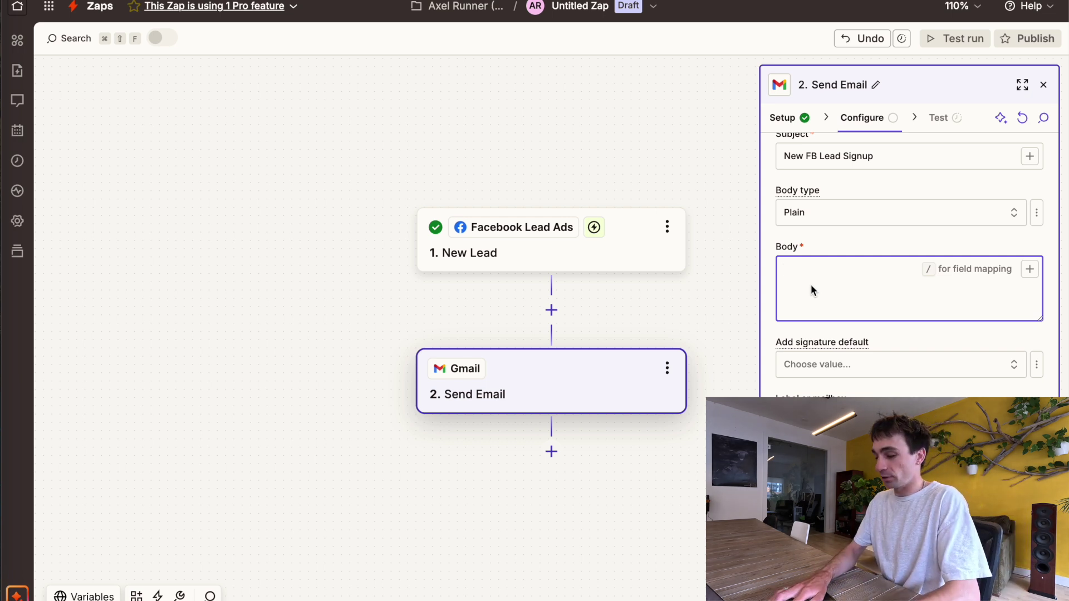
Write 'You just received a new lead from FB Ads.' with Name:, Email:, Phone: labels, then open data insertion after Name:
text(You ji)
text(st received a new lead from FB Ads.)
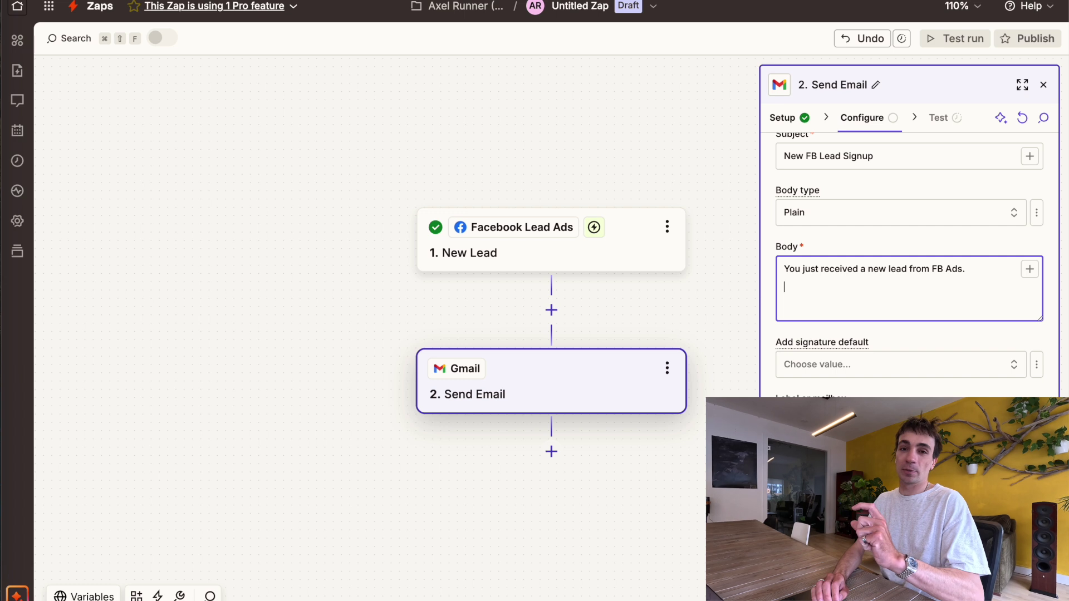
key(Return)
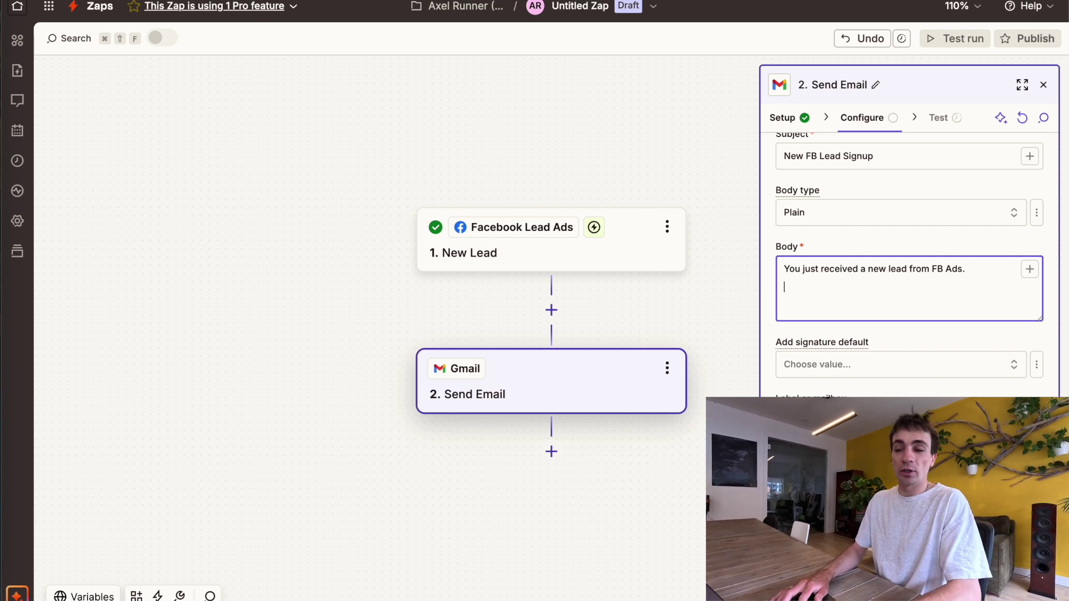
text(Email:)
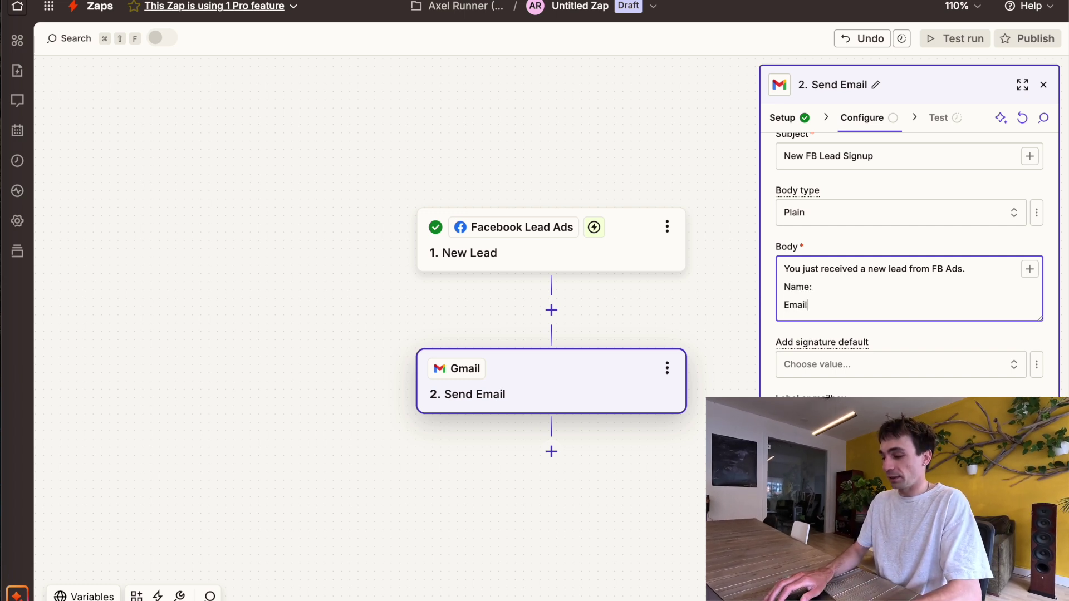
key(Return)
text(Phone:)
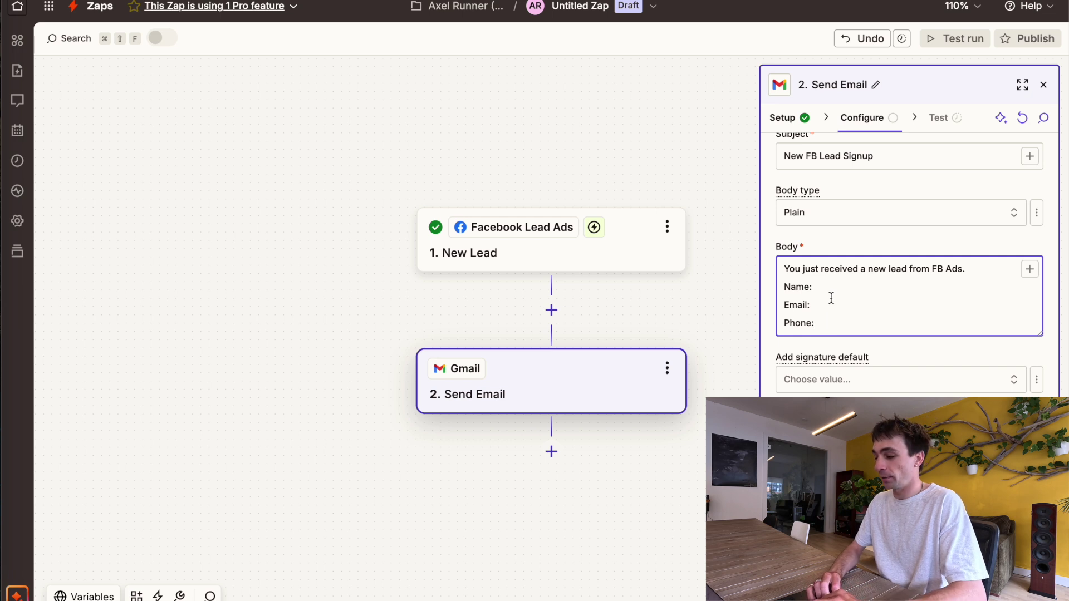
click(831, 298)
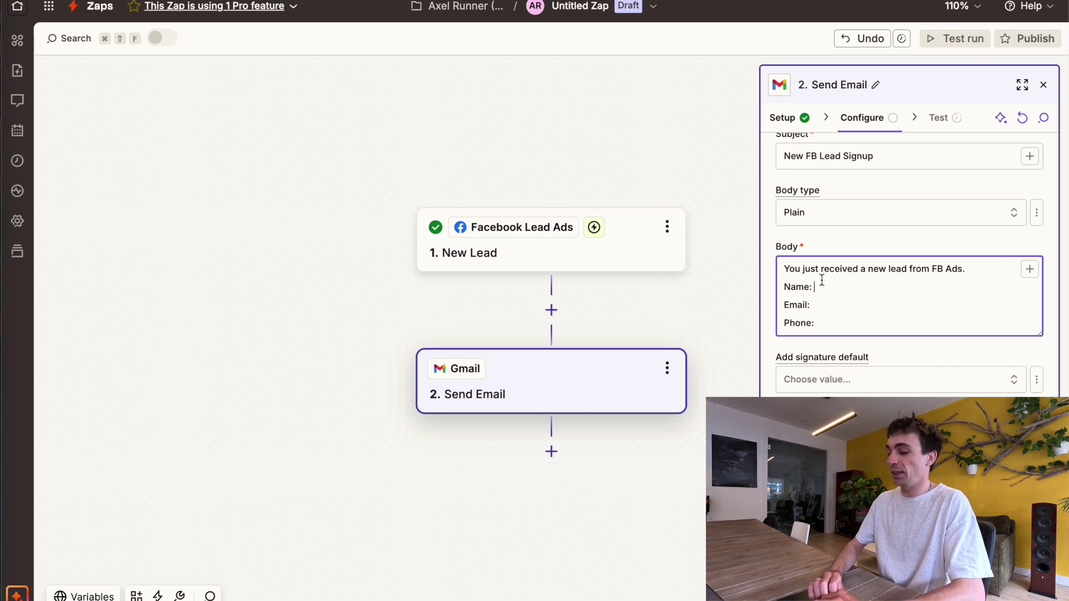
click(1030, 269)
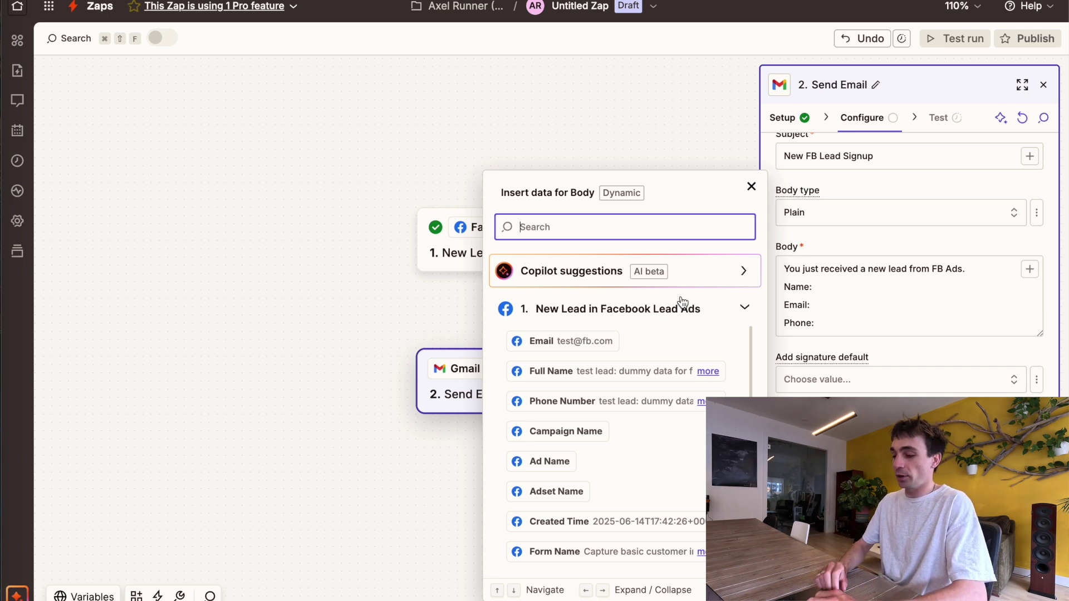
Insert the lead's Full Name, Email and Phone Number fields beside their labels in the body
click(561, 369)
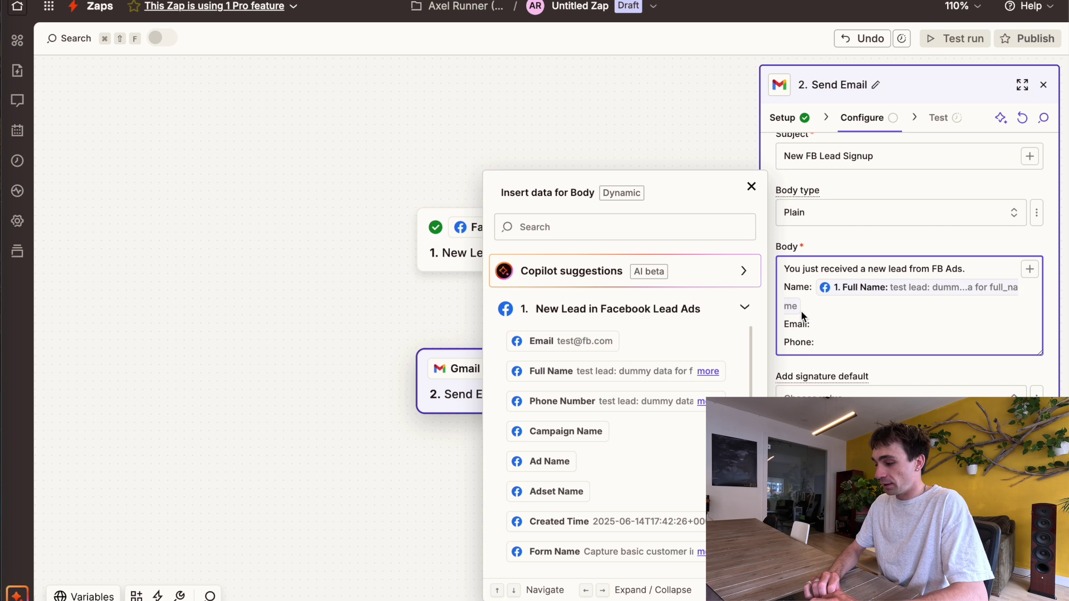
click(552, 341)
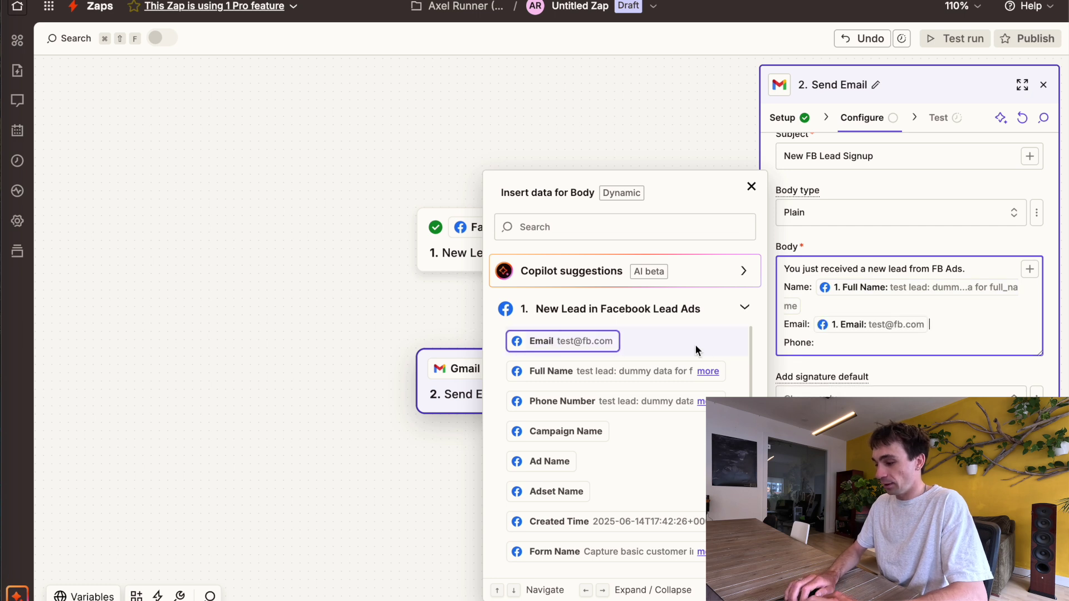
click(543, 411)
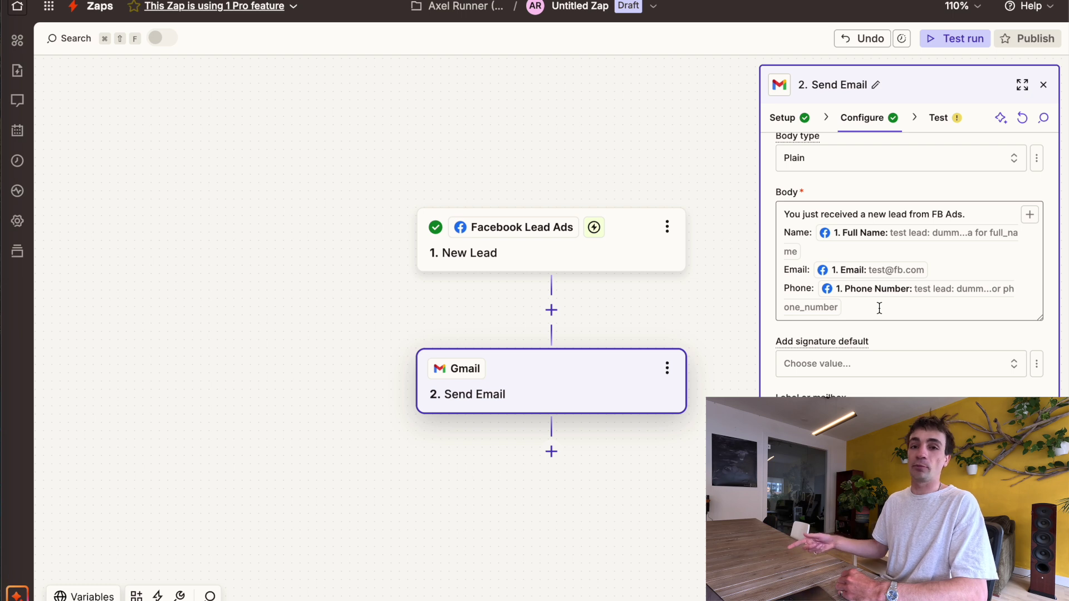
Review the finished email body and Send Email fields, then continue to the Test stage
click(880, 308)
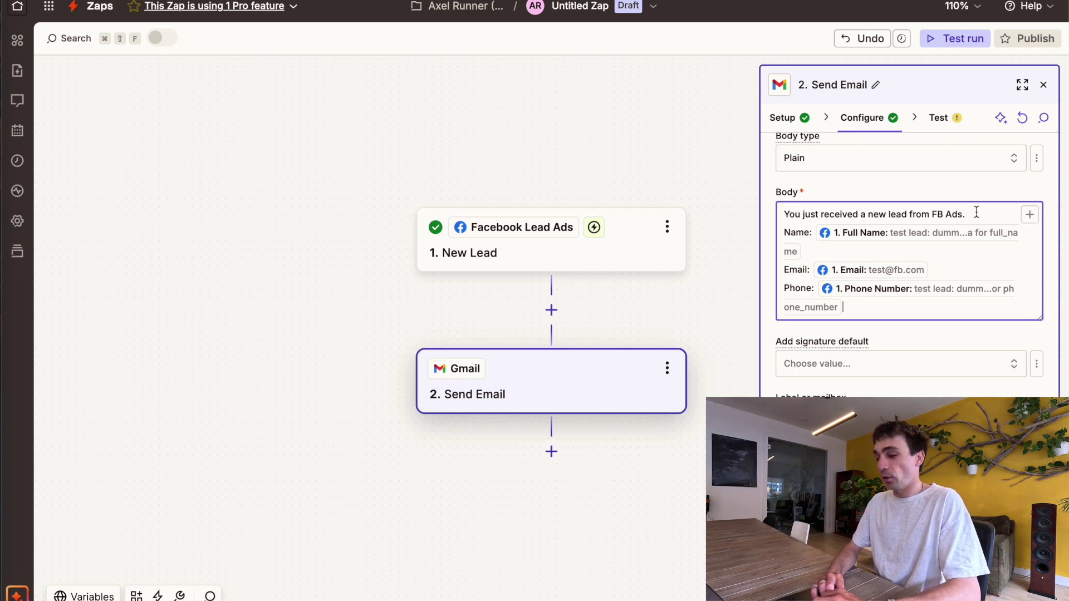
scroll(977, 213, up, 5)
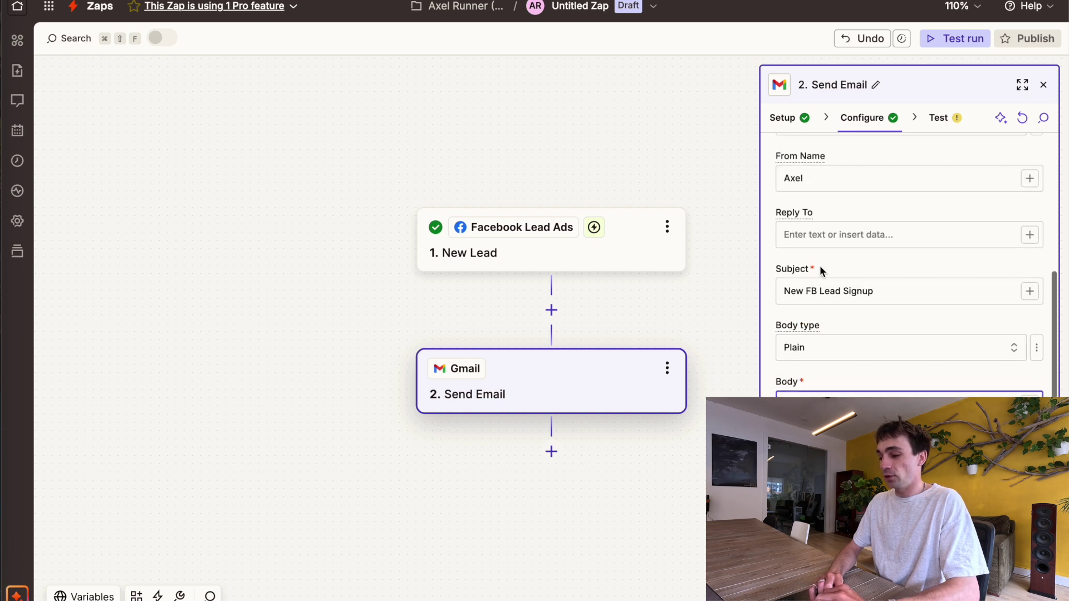
scroll(846, 290, down, 3)
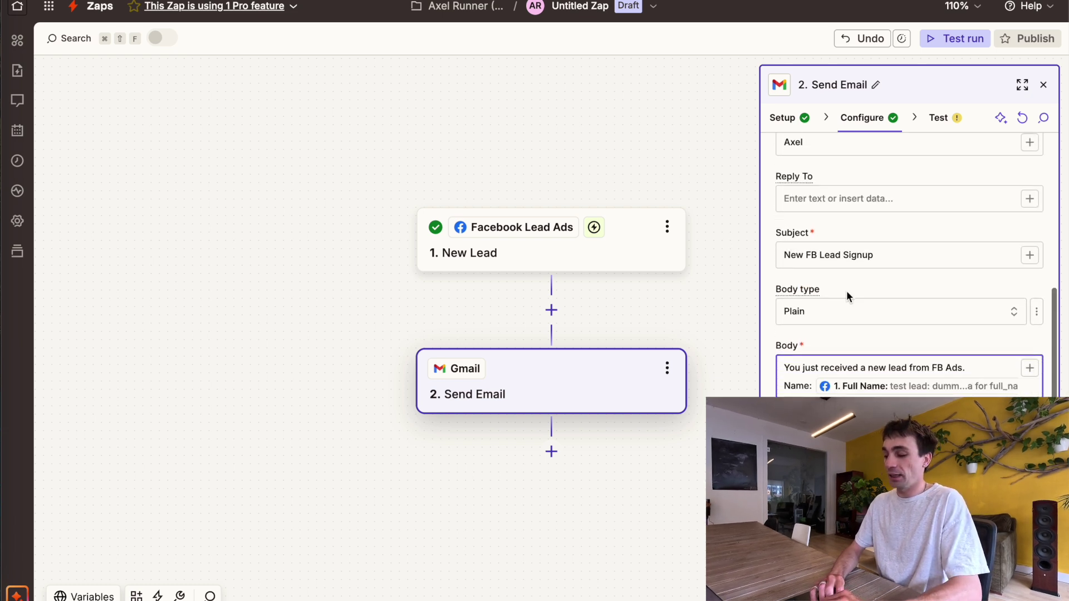
key(super+shift+Left)
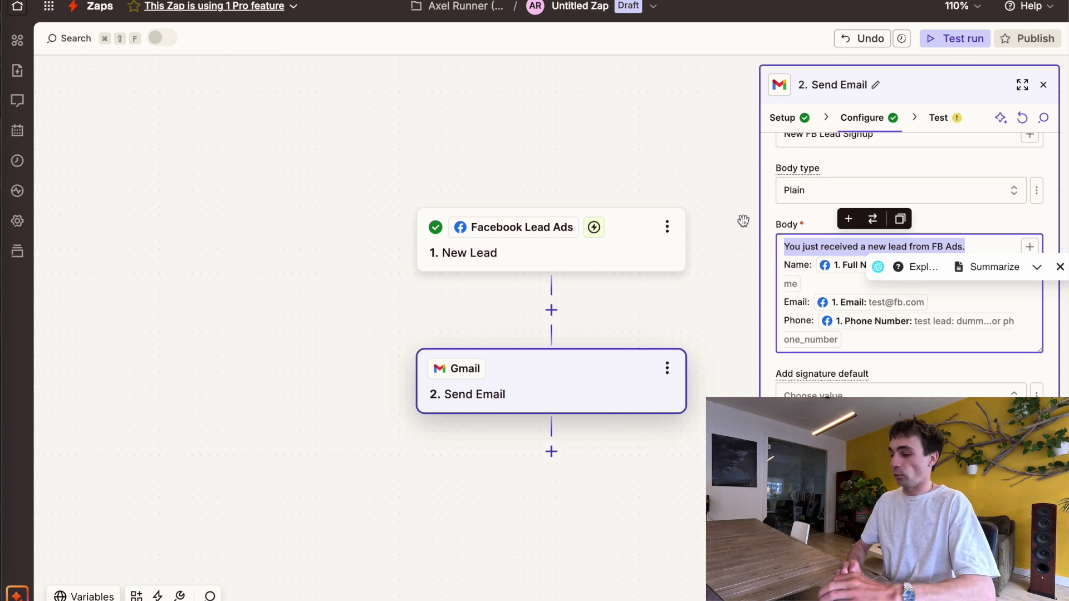
scroll(909, 370, down, 1)
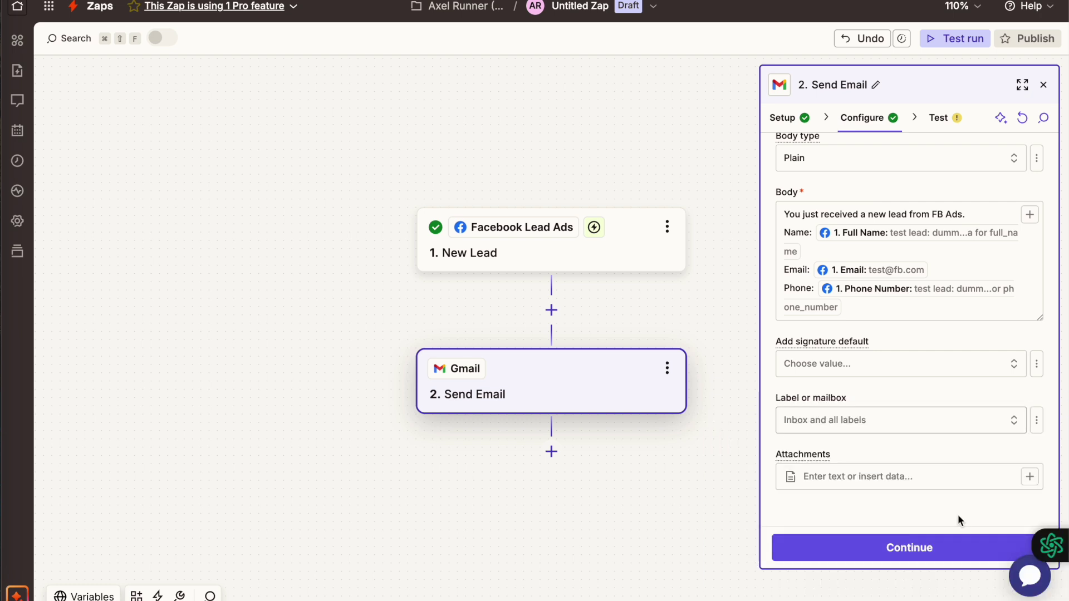
click(938, 550)
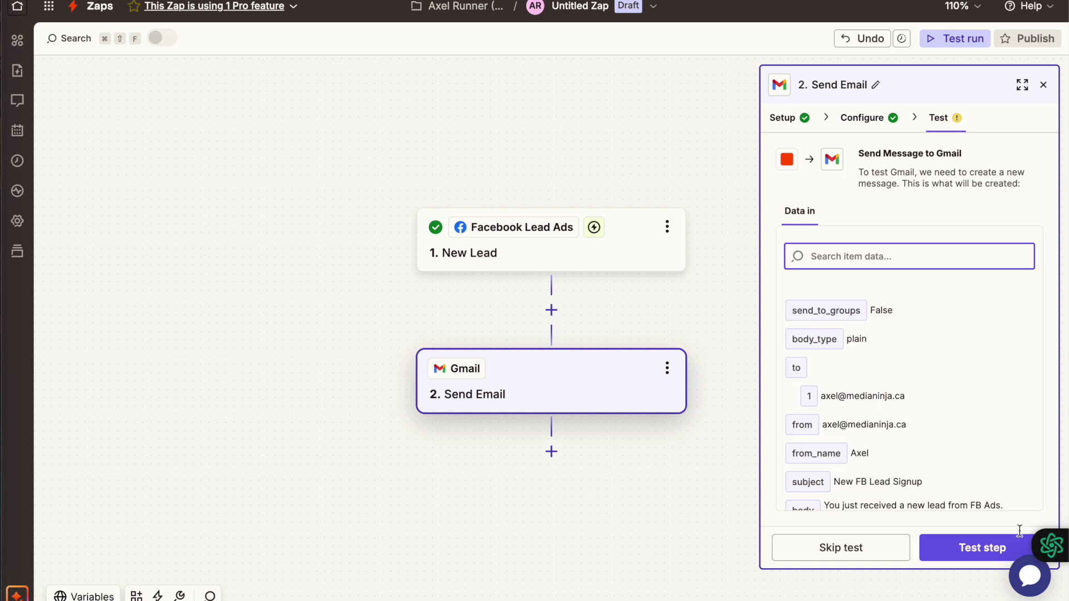
Send the test email from Zapier and load the Gmail inbox in a new tab
click(984, 551)
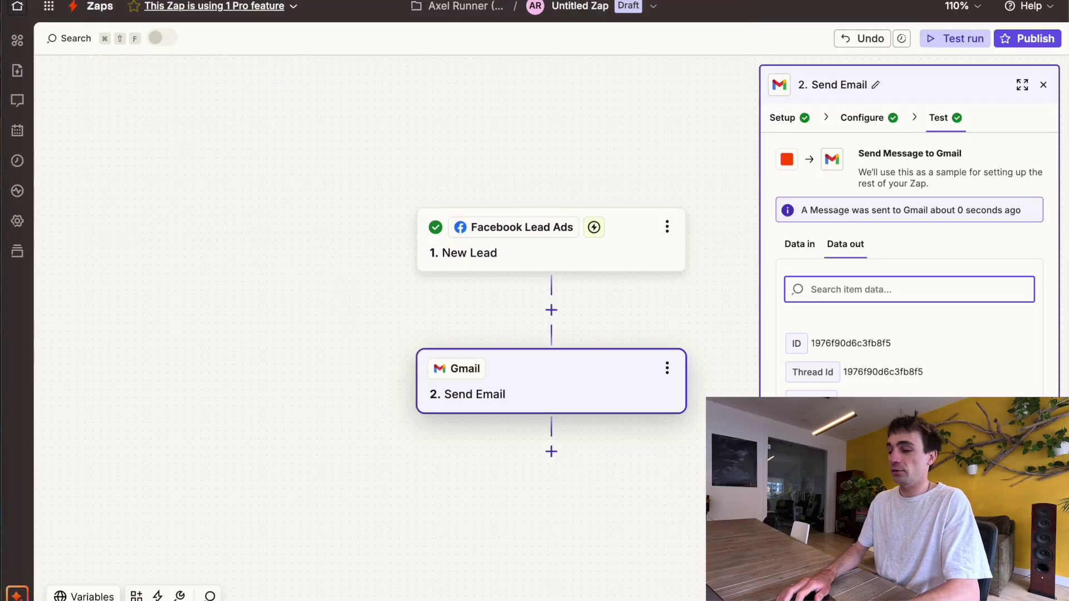
key(super+t)
text(gmail)
key(Return)
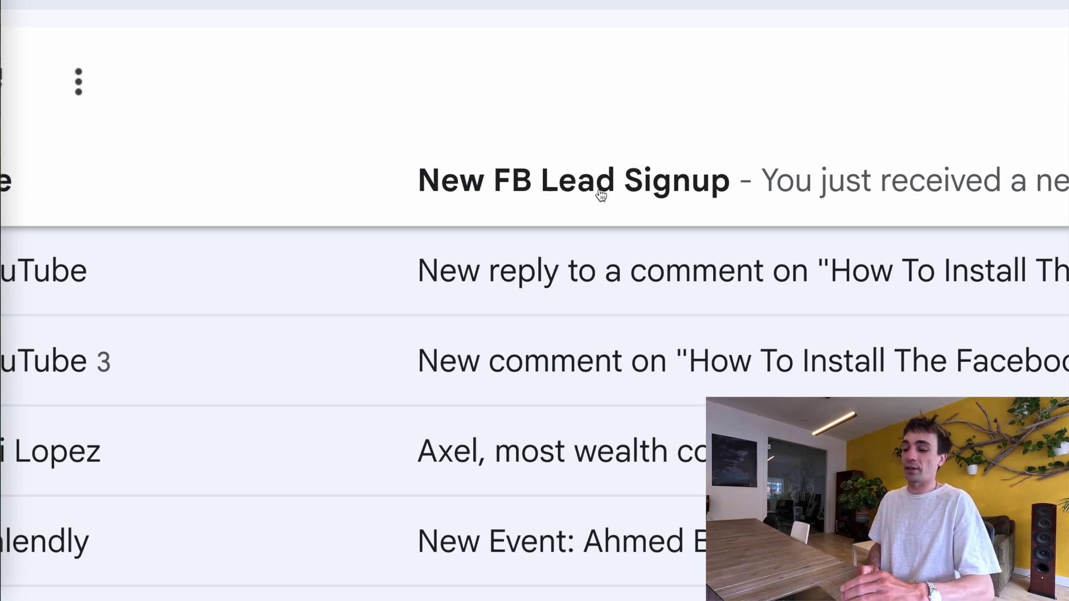
Open the New FB Lead Signup email and check its intro, Name and Email lines
click(601, 193)
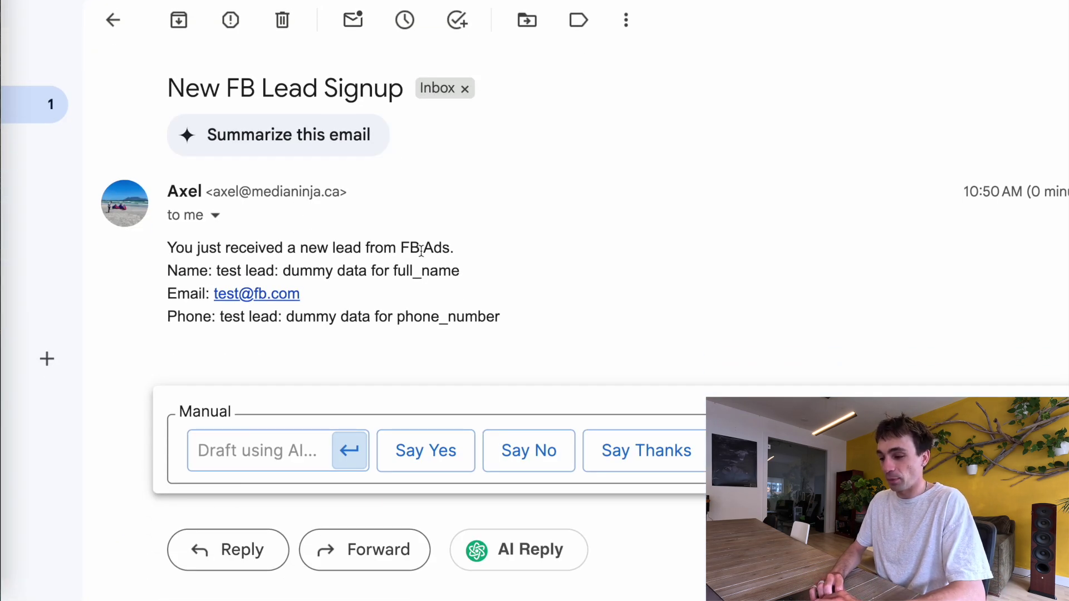
drag(458, 248, 179, 232)
click(520, 220)
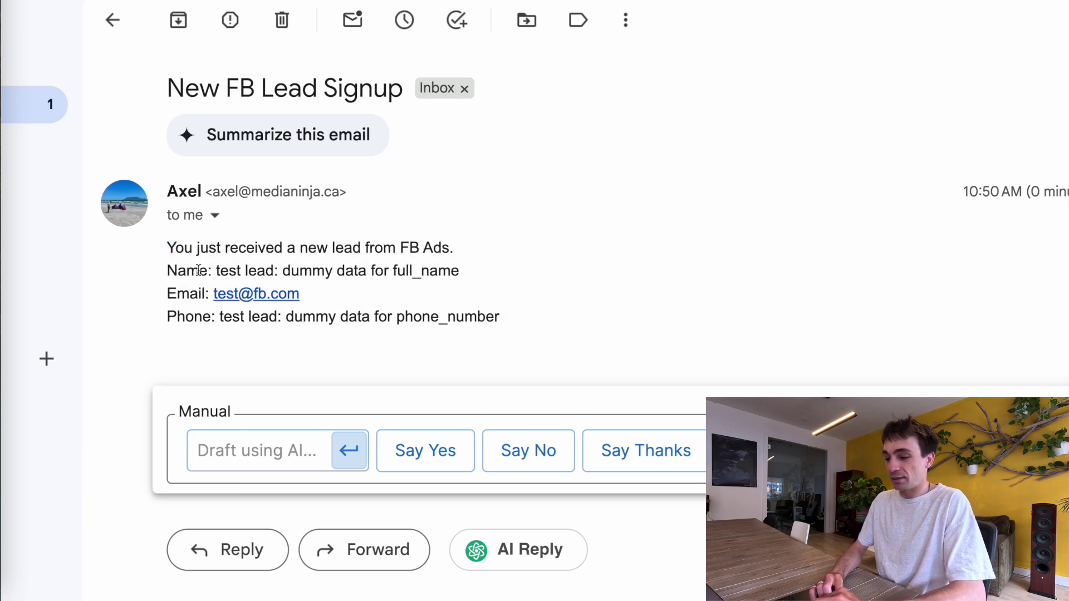
drag(223, 270, 461, 273)
drag(316, 301, 362, 331)
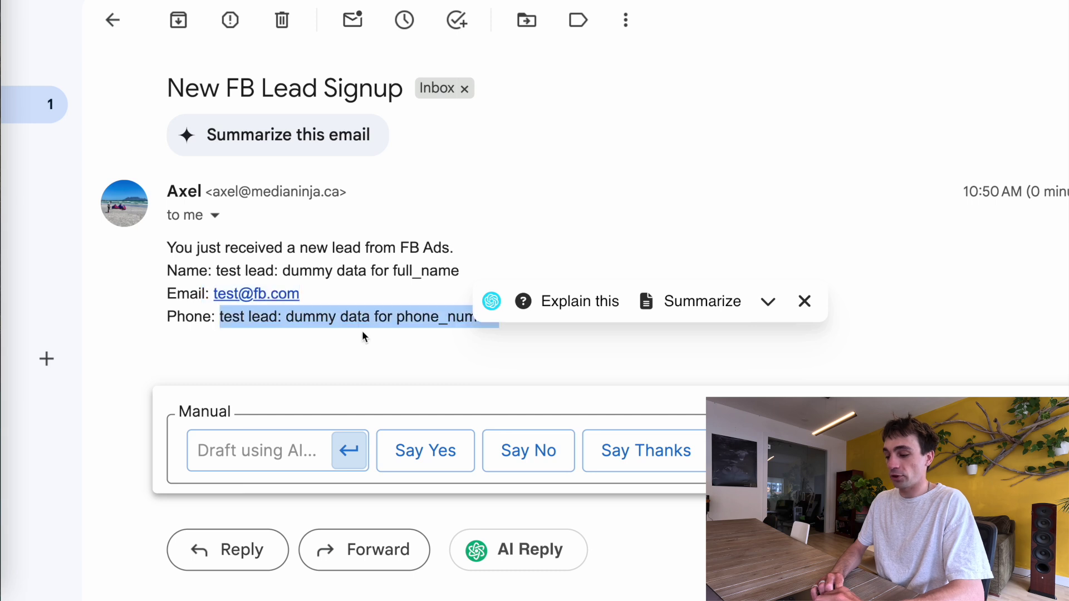
click(437, 317)
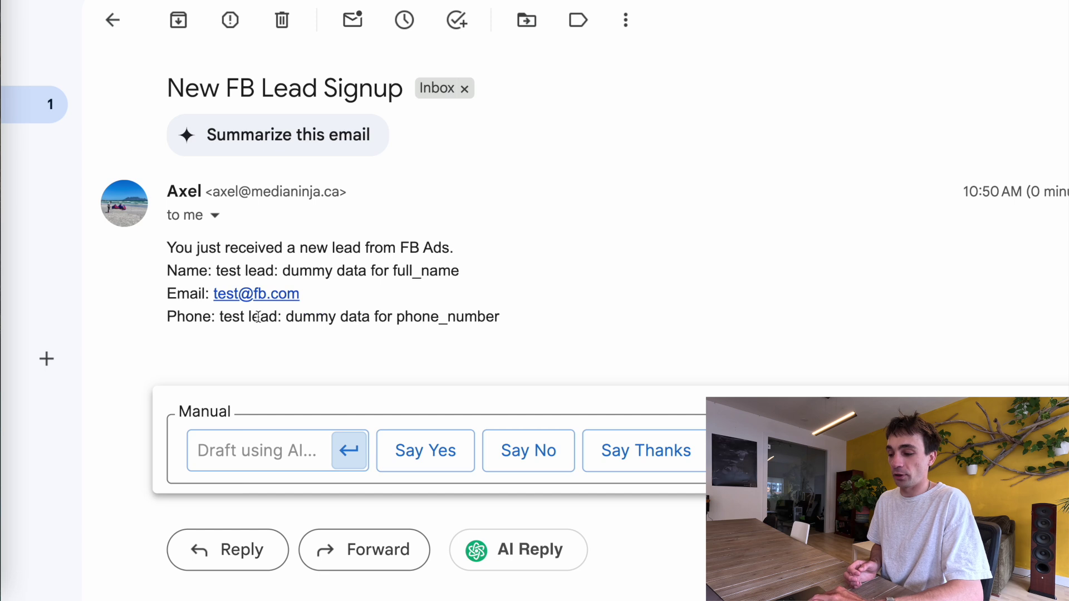
Recheck the full_name dummy value, then return to Zapier's Zaps list
drag(460, 271, 237, 268)
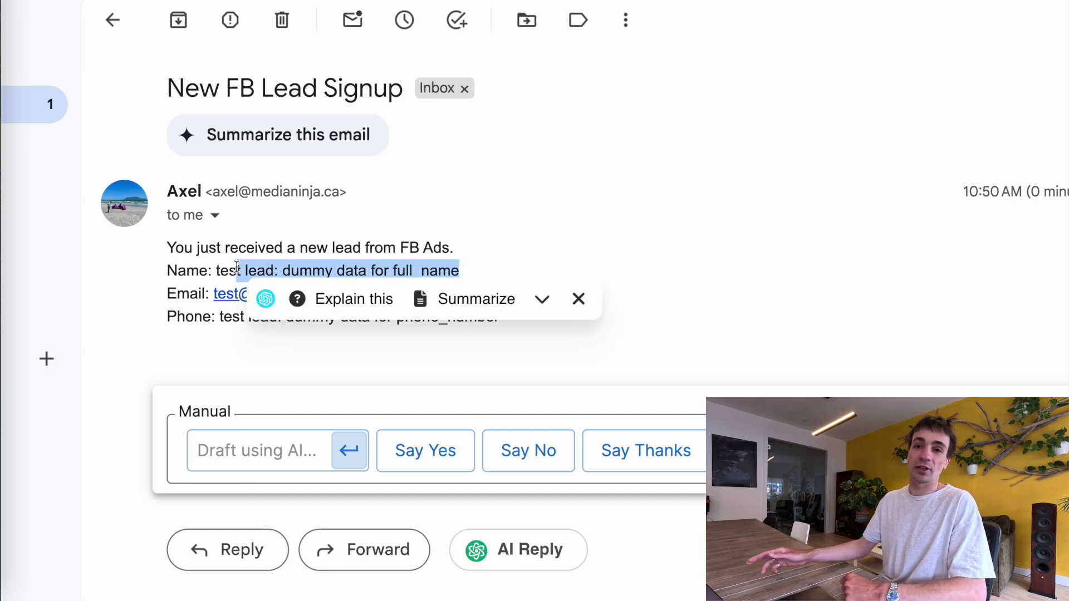
click(504, 180)
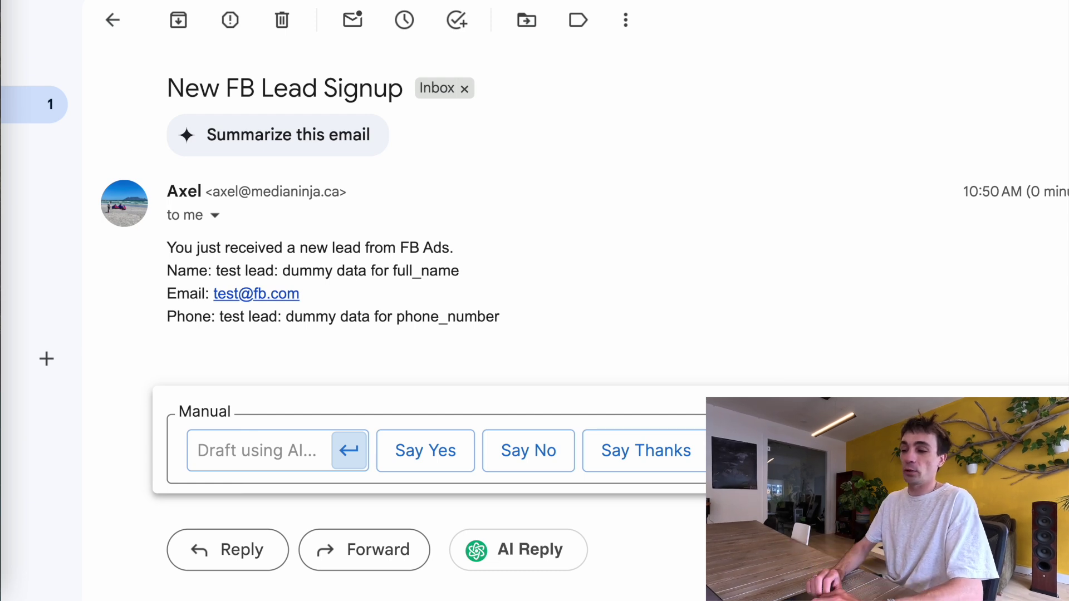
drag(460, 271, 286, 269)
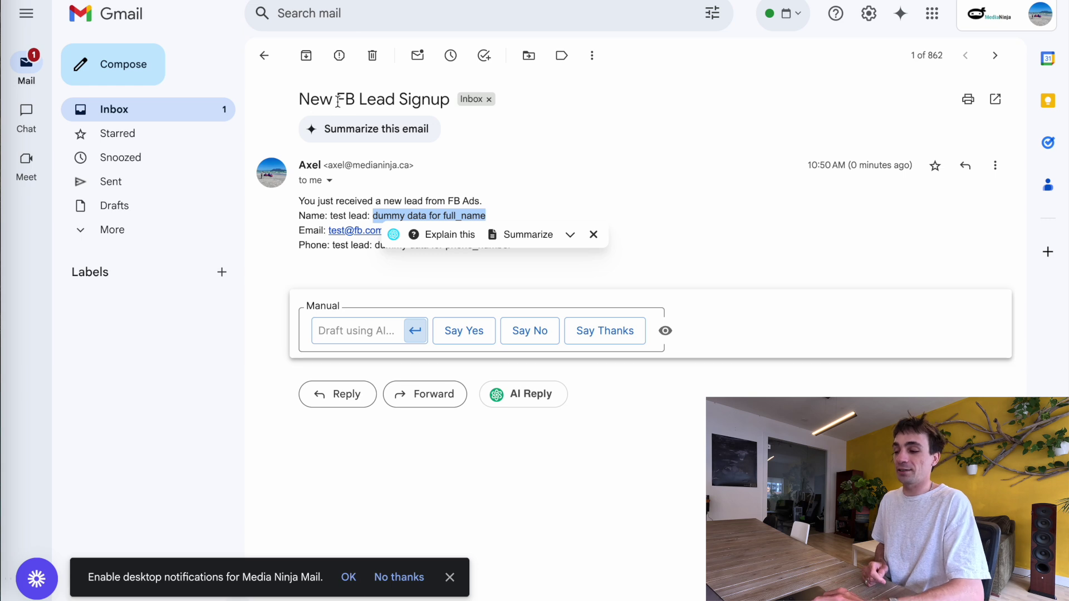
click(557, 167)
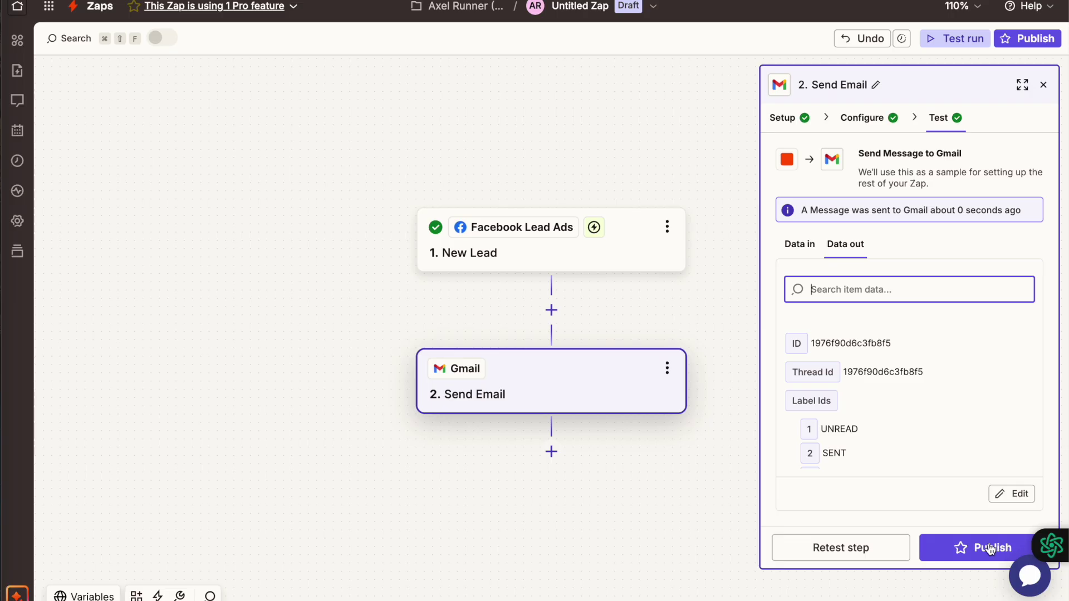
click(990, 549)
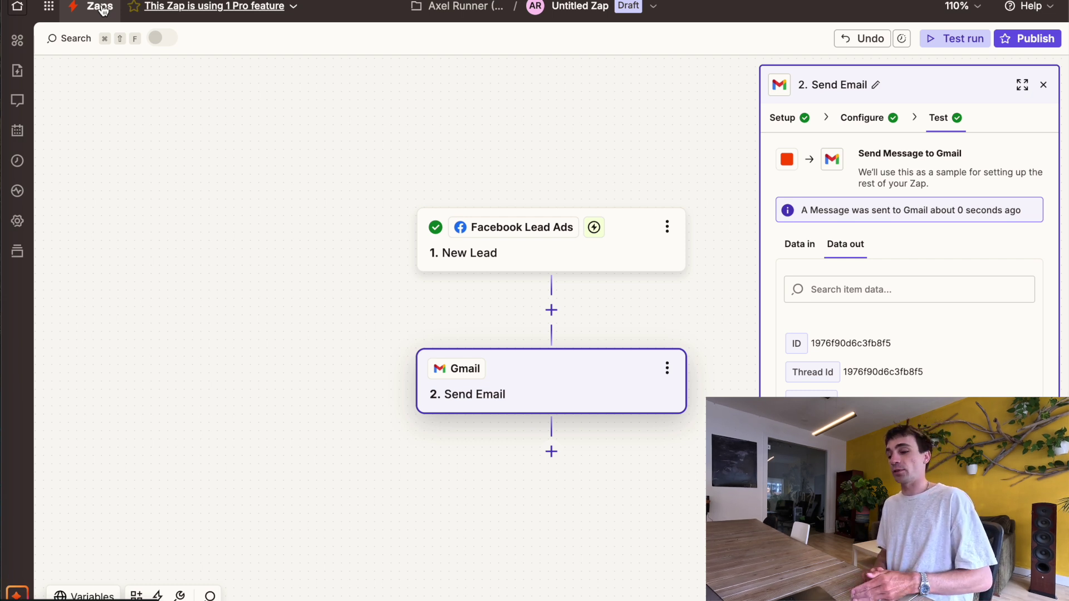
click(101, 8)
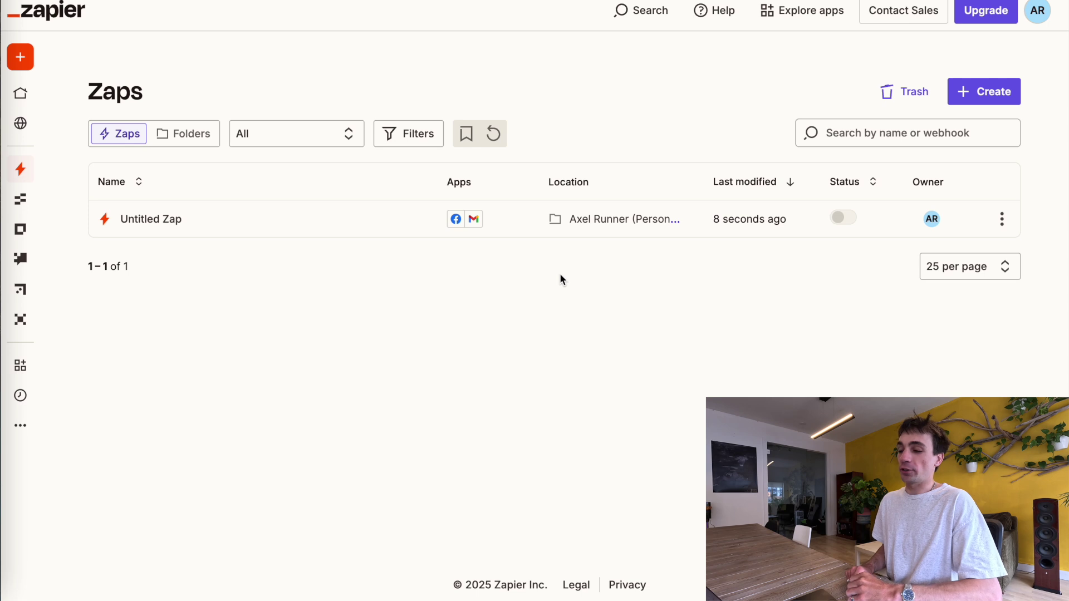